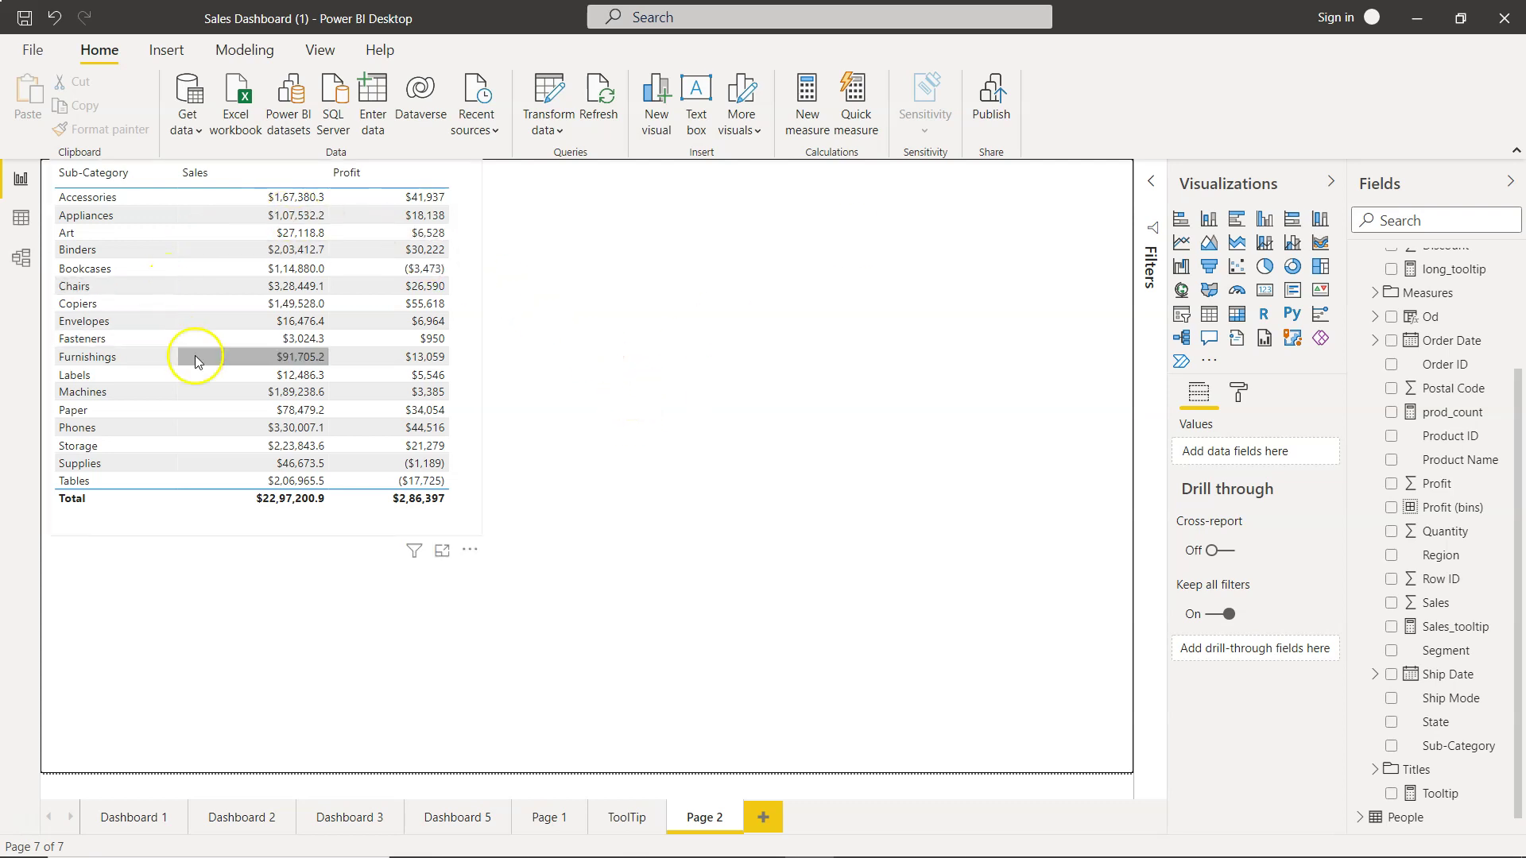
- Select the Sub-Category sales and profit table and expand the Grid section of its formatting
{"action": "mouse_move", "coordinate": [333, 376]}
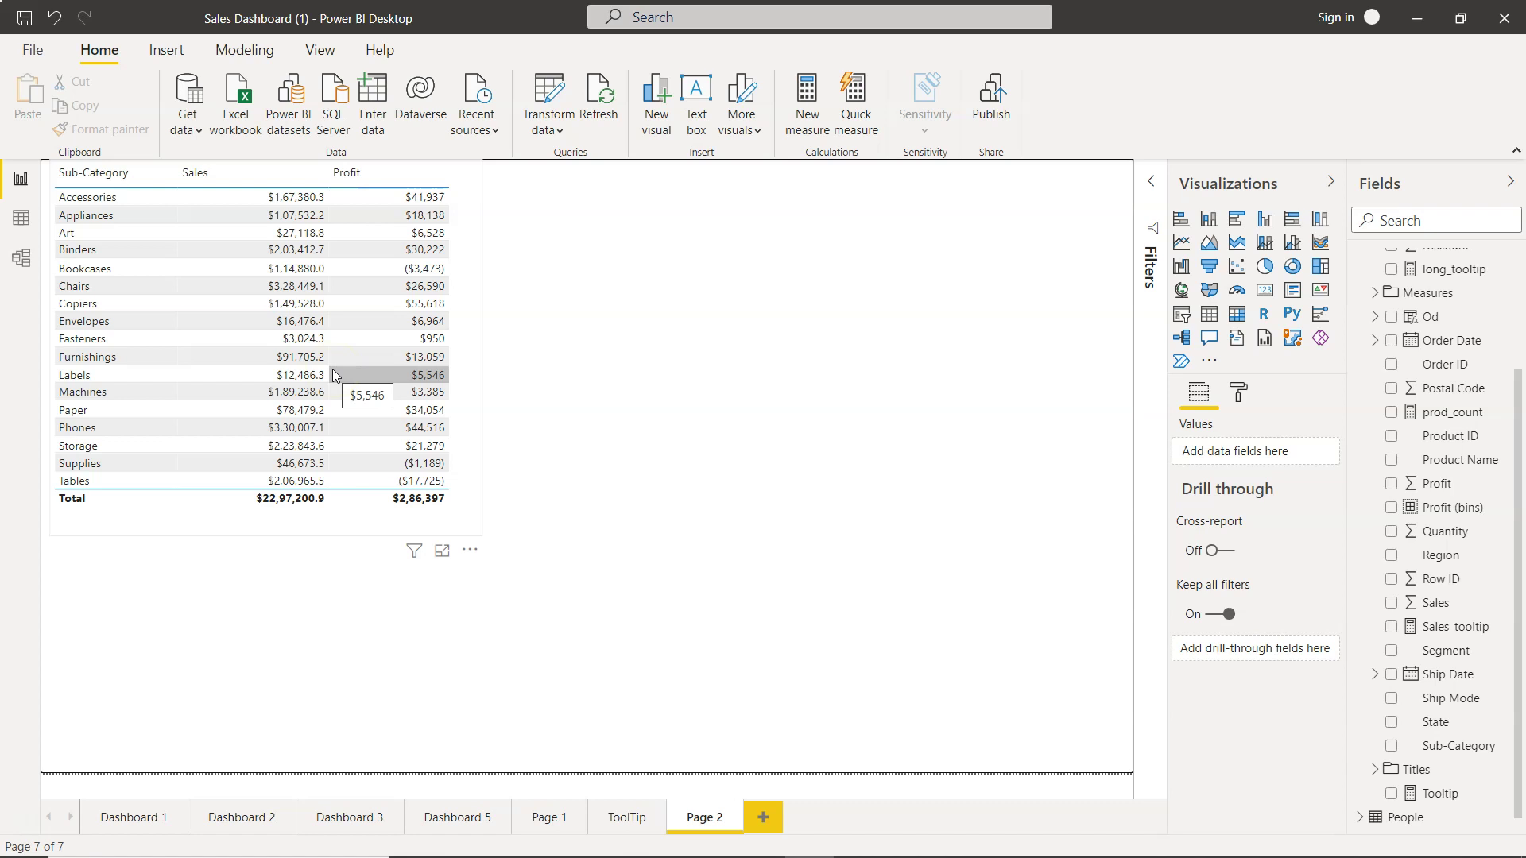
{"action": "left_click", "coordinate": [1209, 337]}
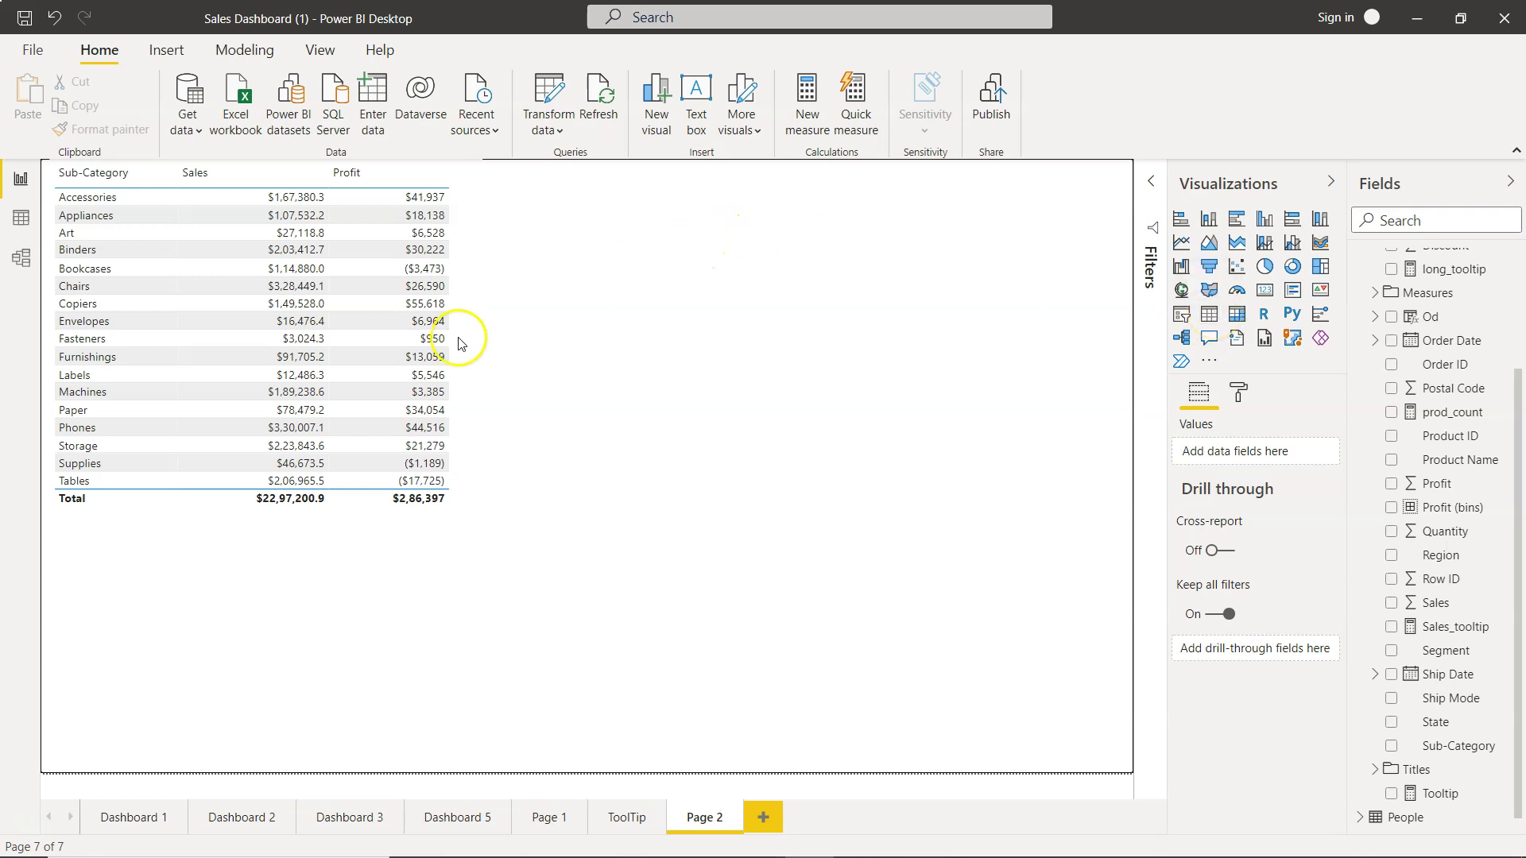
{"action": "scroll", "coordinate": [1487, 390], "scroll_direction": "up", "scroll_amount": 3}
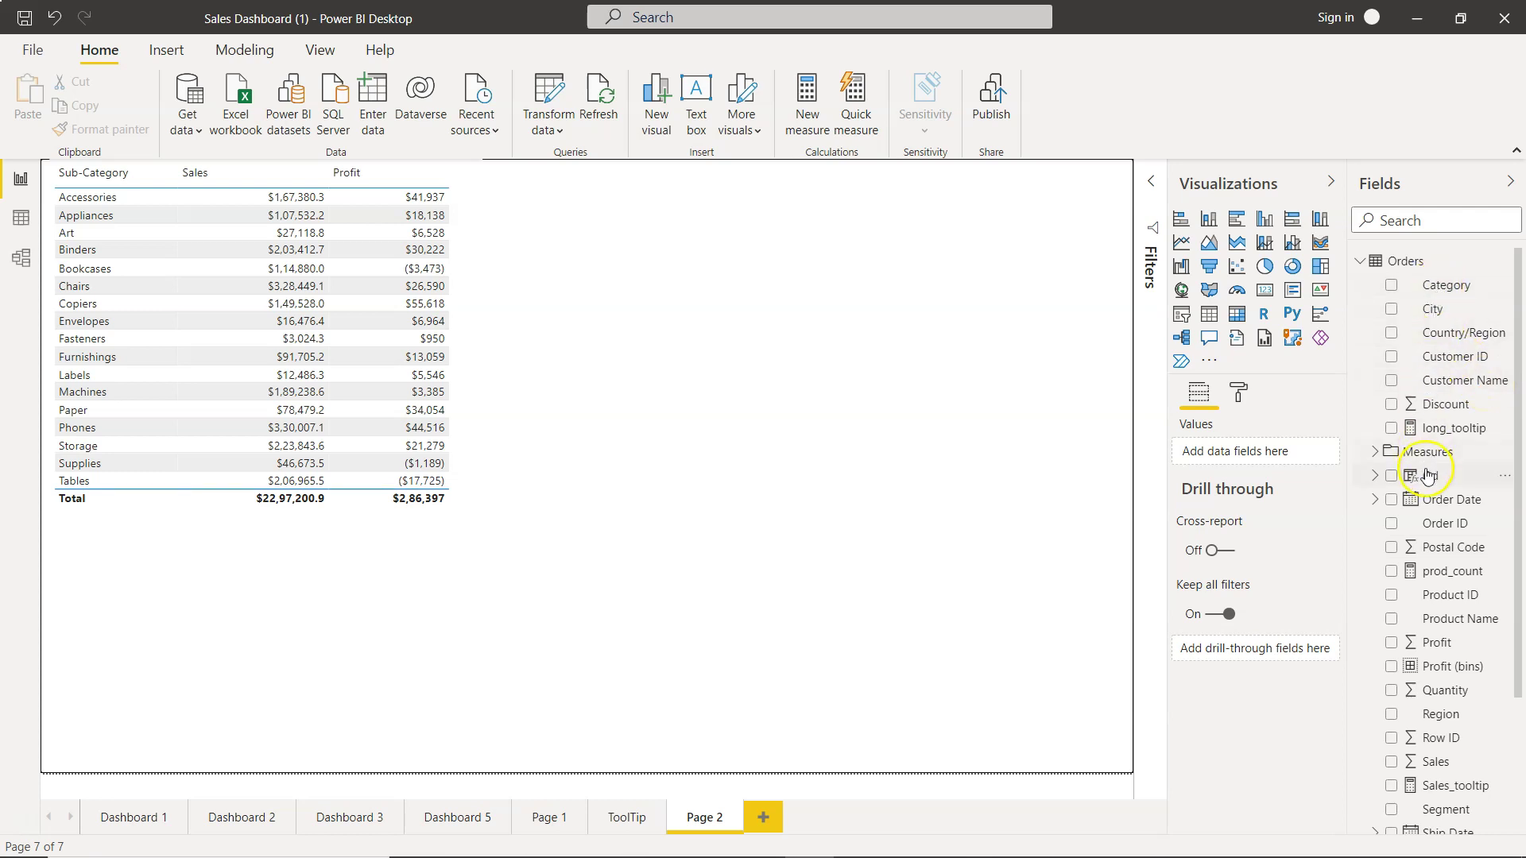
{"action": "scroll", "coordinate": [1428, 477], "scroll_direction": "down", "scroll_amount": 1}
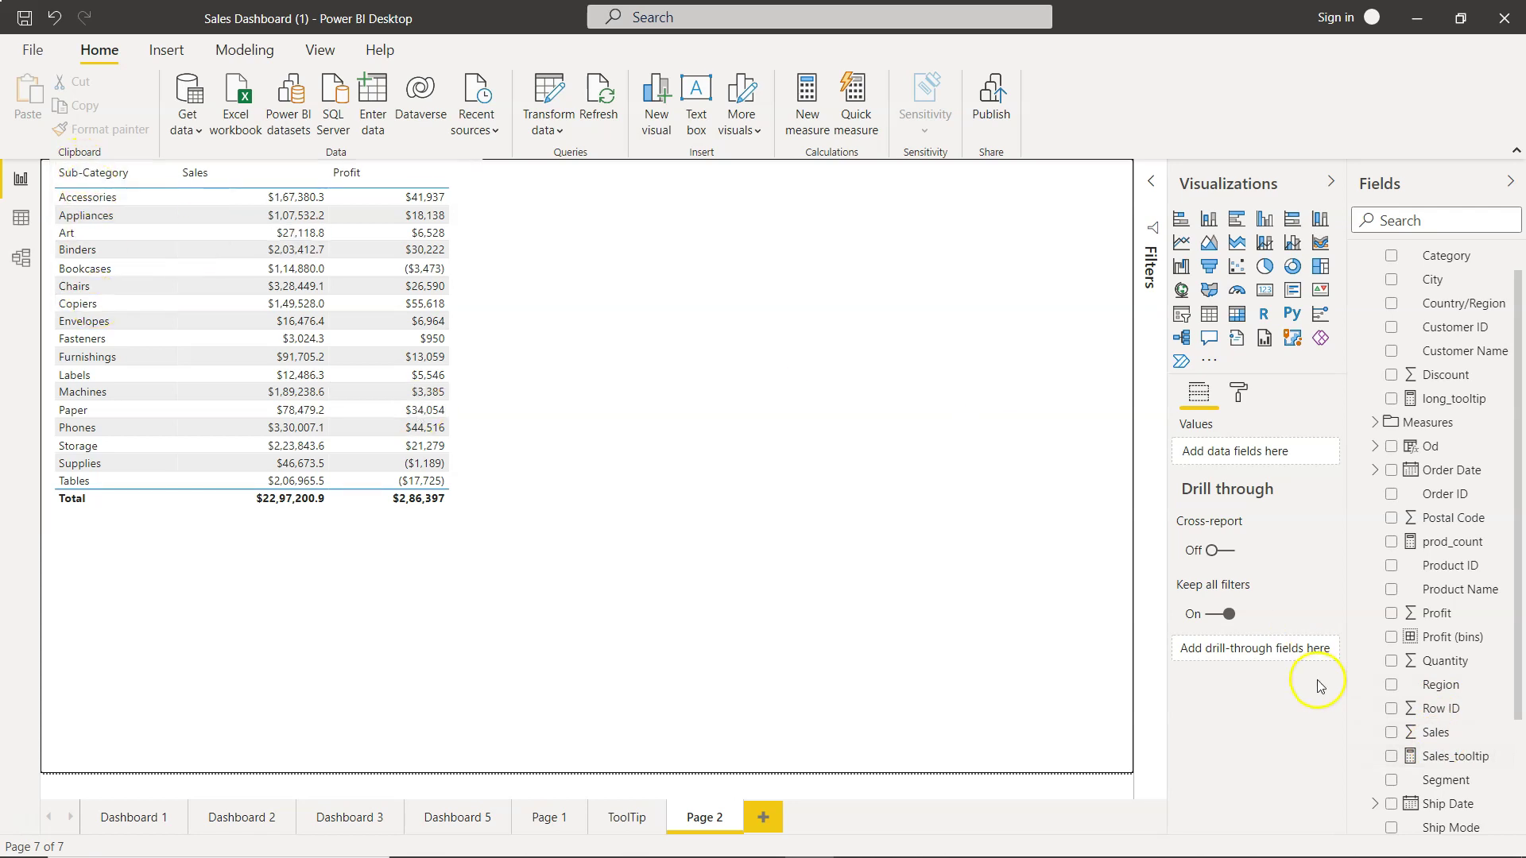
{"action": "scroll", "coordinate": [1411, 608], "scroll_direction": "down", "scroll_amount": 4}
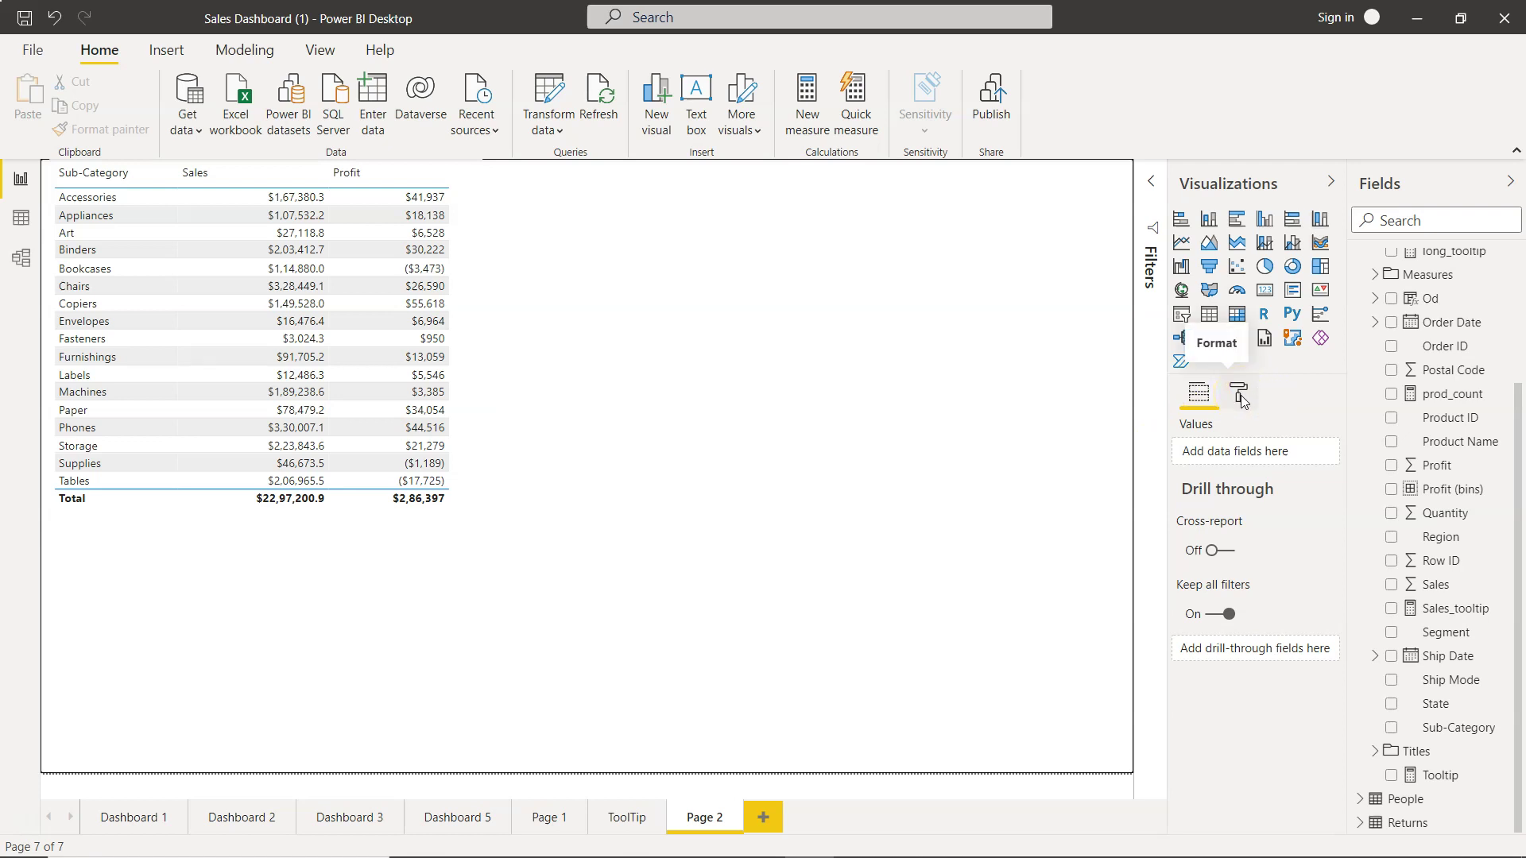
{"action": "left_click", "coordinate": [482, 347]}
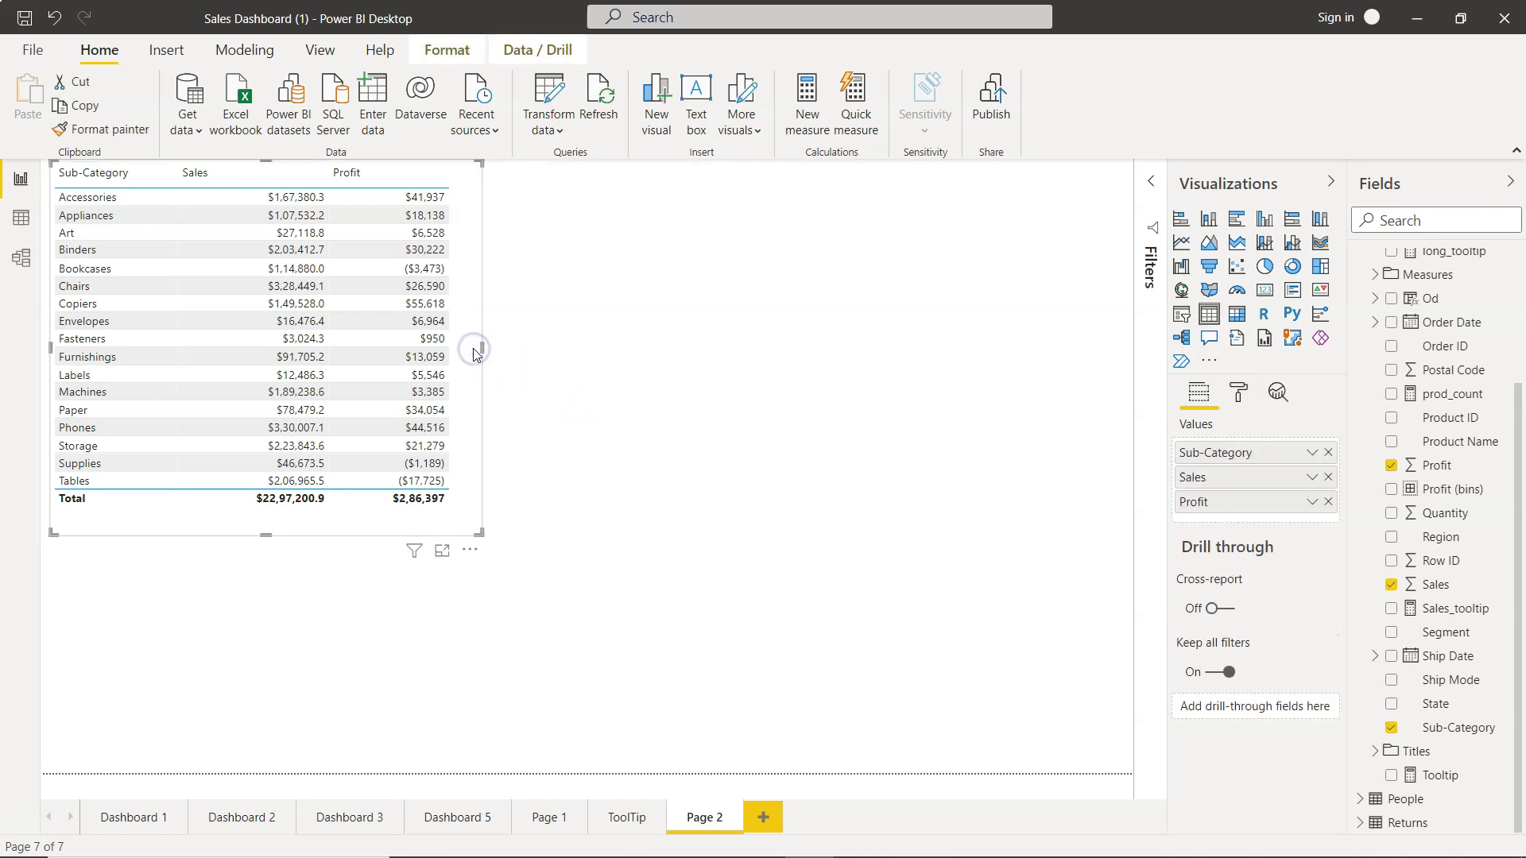
{"action": "left_click", "coordinate": [1237, 392]}
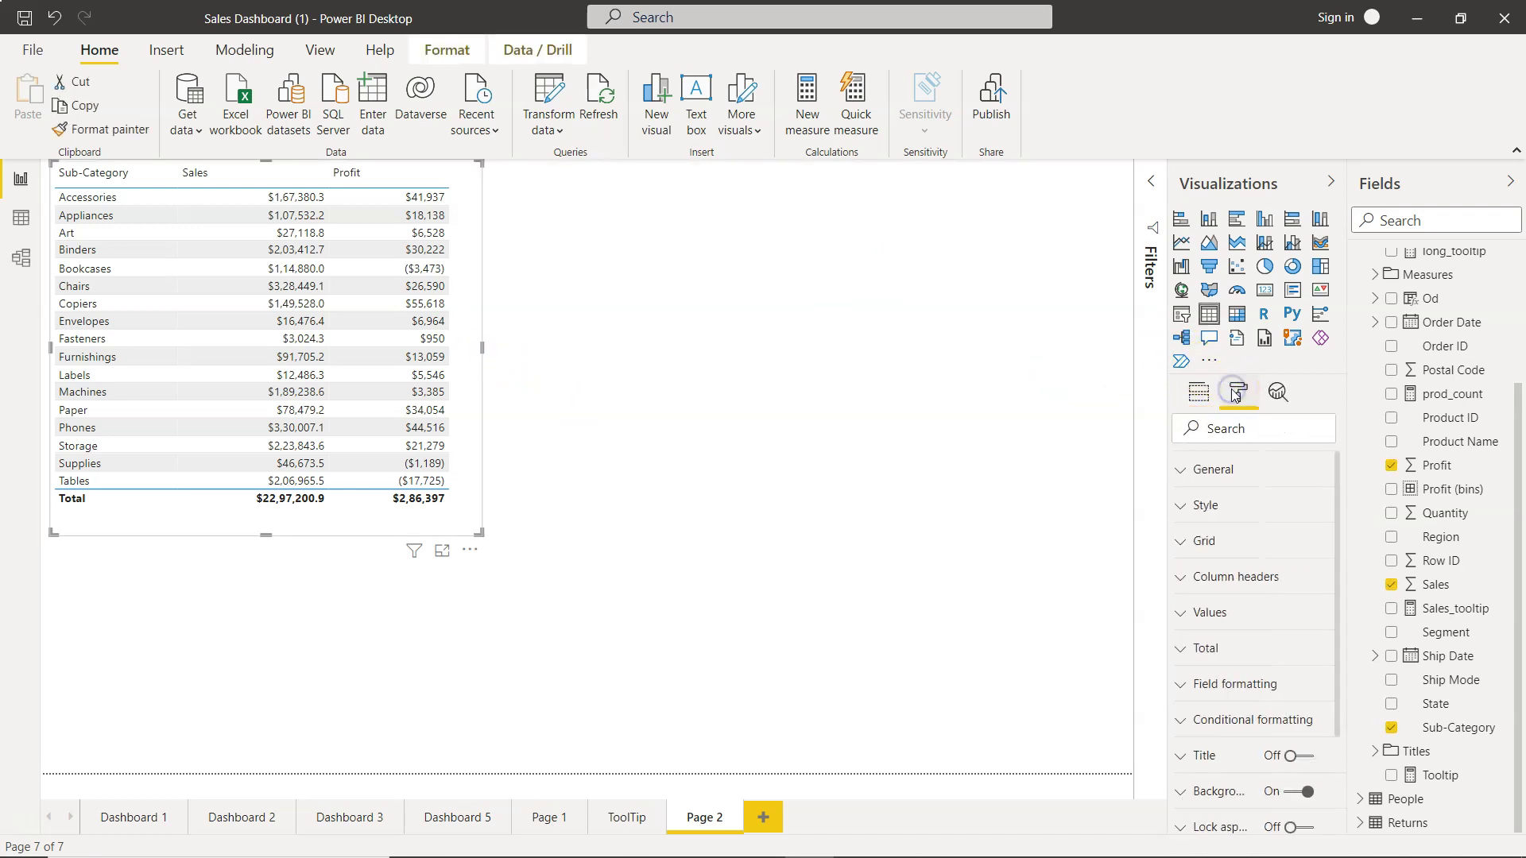
{"action": "left_click", "coordinate": [1185, 550]}
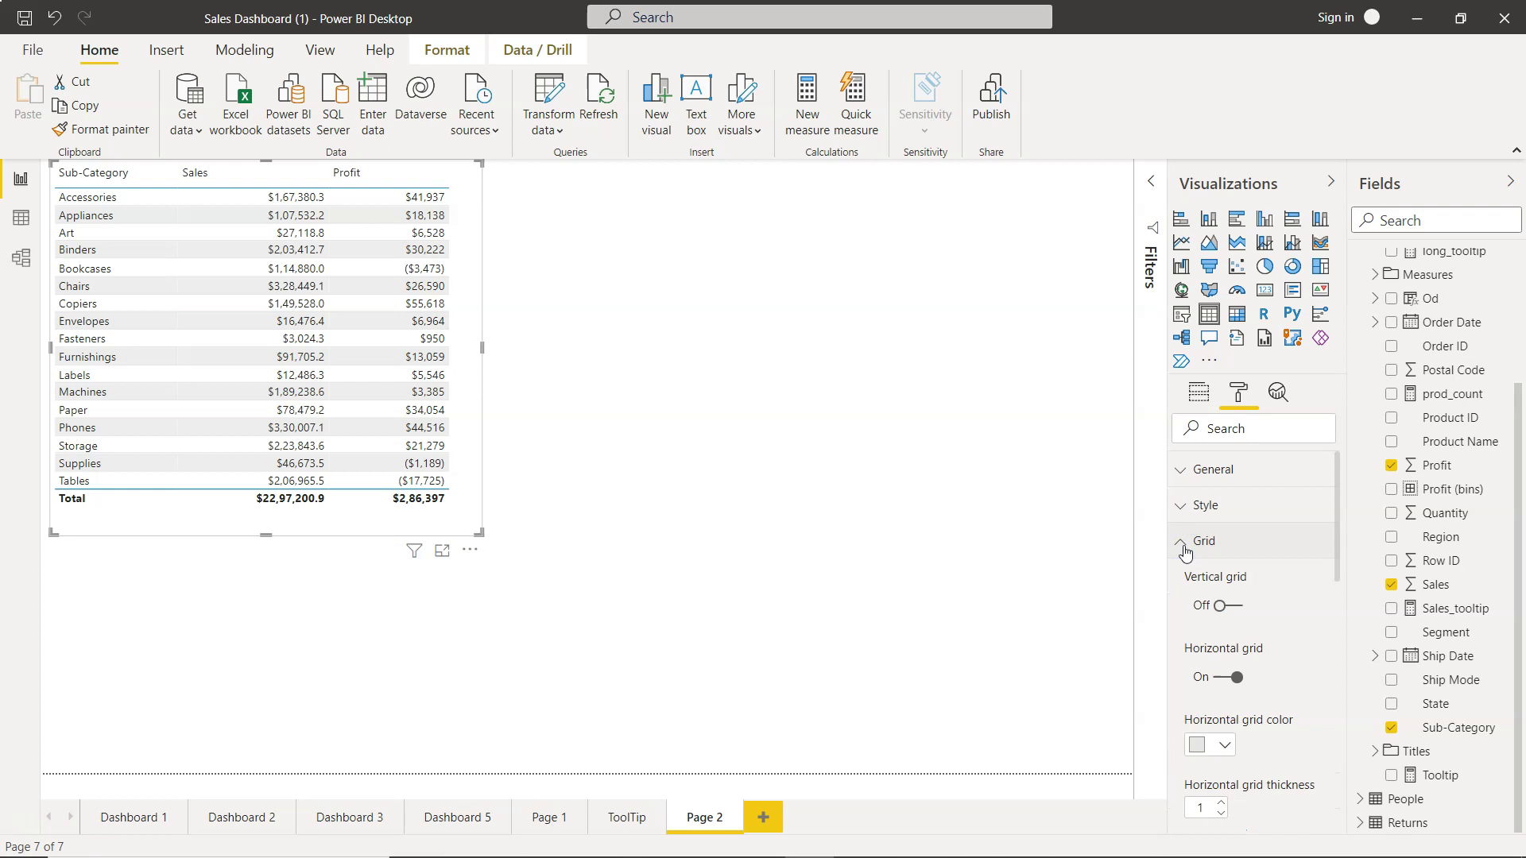
{"action": "left_click", "coordinate": [1233, 634]}
{"action": "scroll", "coordinate": [1233, 633], "scroll_direction": "down", "scroll_amount": 1}
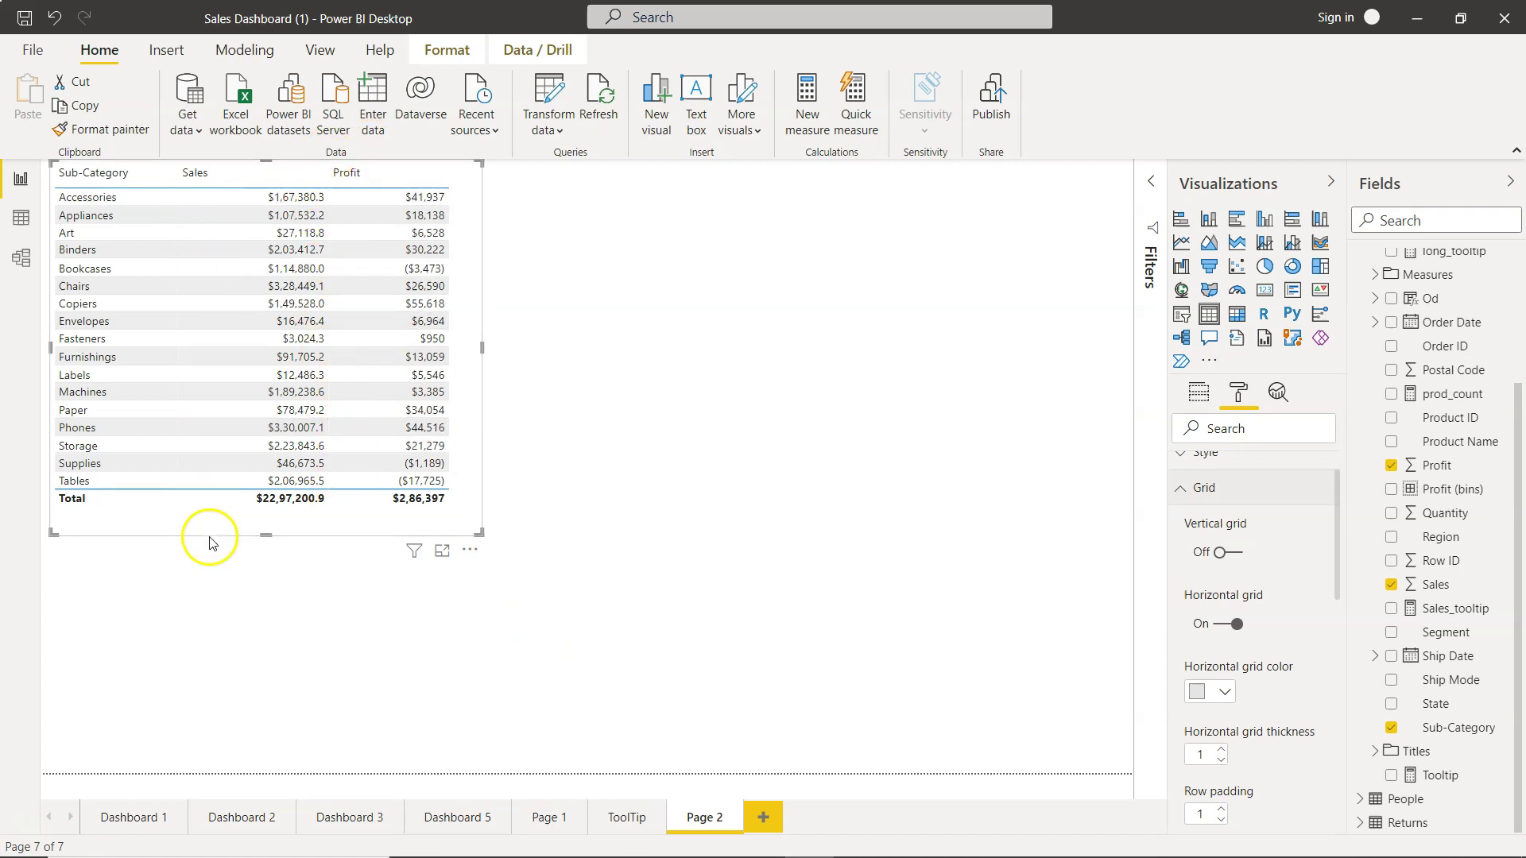
- Turn on vertical gridlines and, after trying black, light pink and dark red, colour them dark magenta
{"action": "left_click", "coordinate": [1236, 553]}
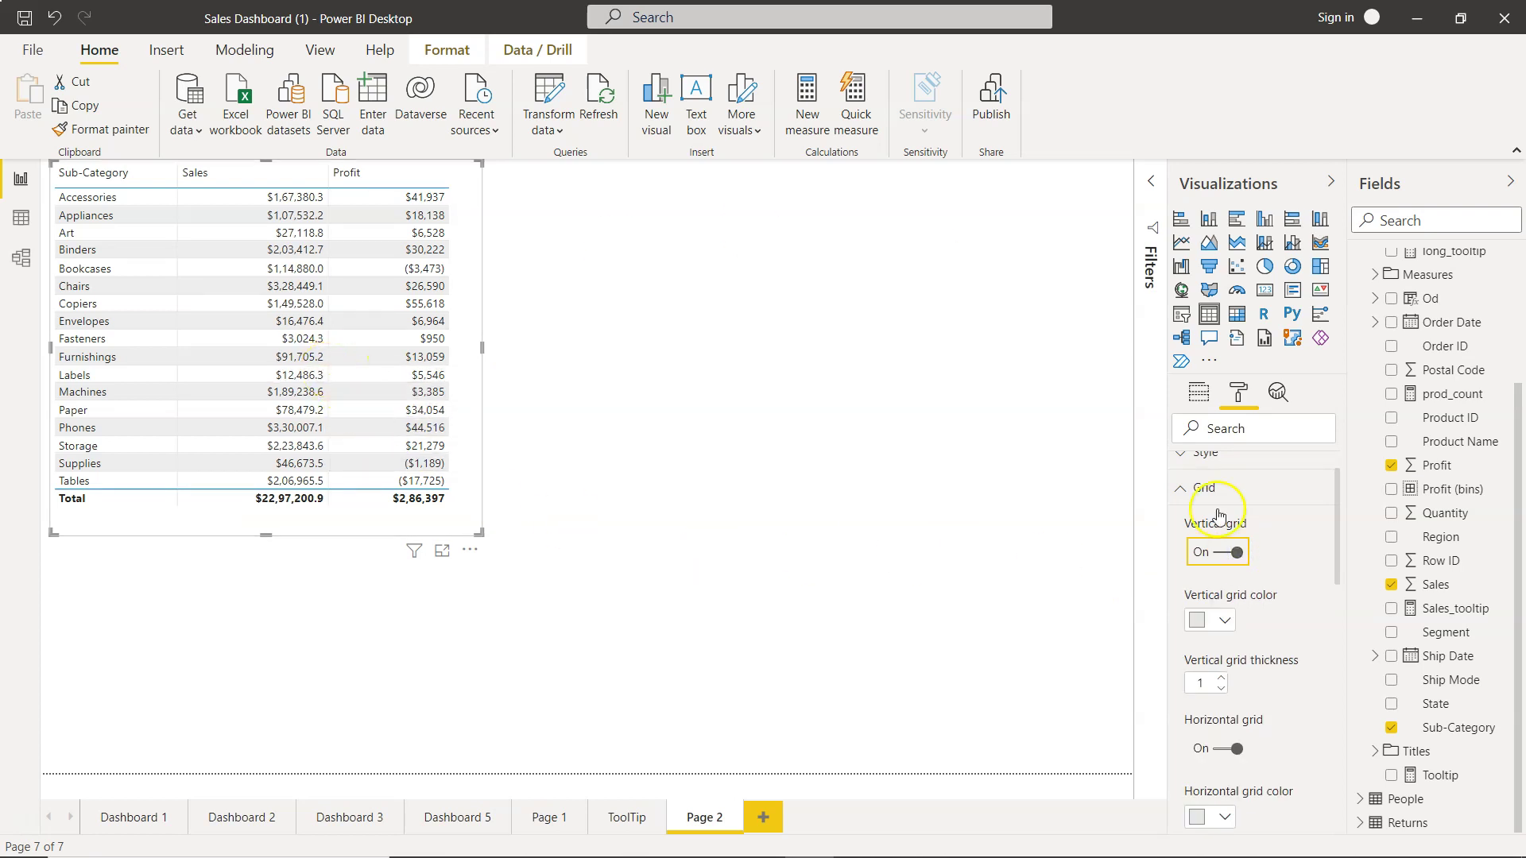
{"action": "left_click", "coordinate": [1225, 621]}
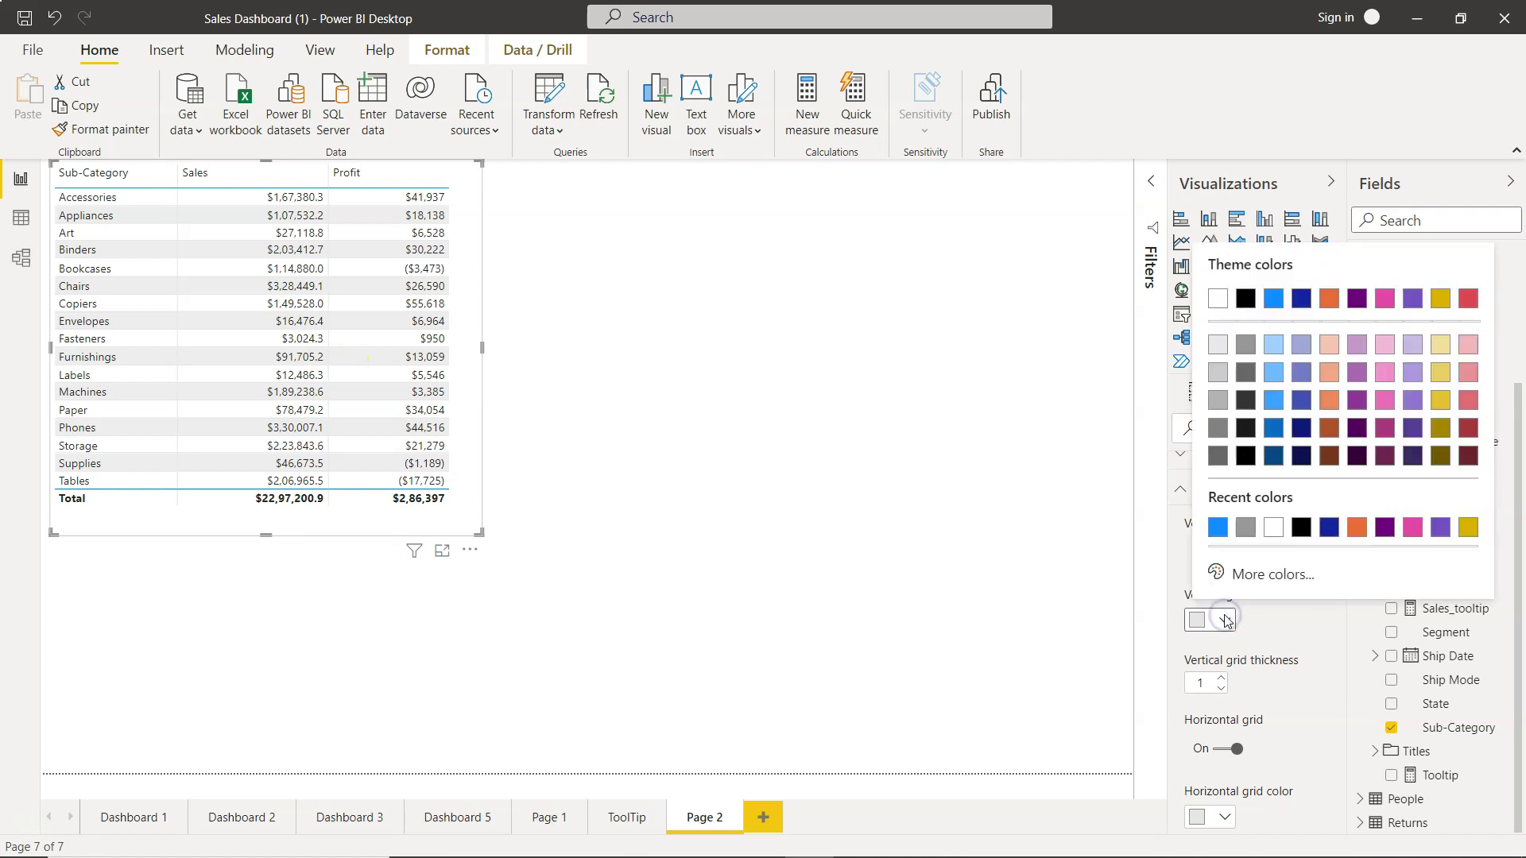
{"action": "left_click", "coordinate": [1245, 457]}
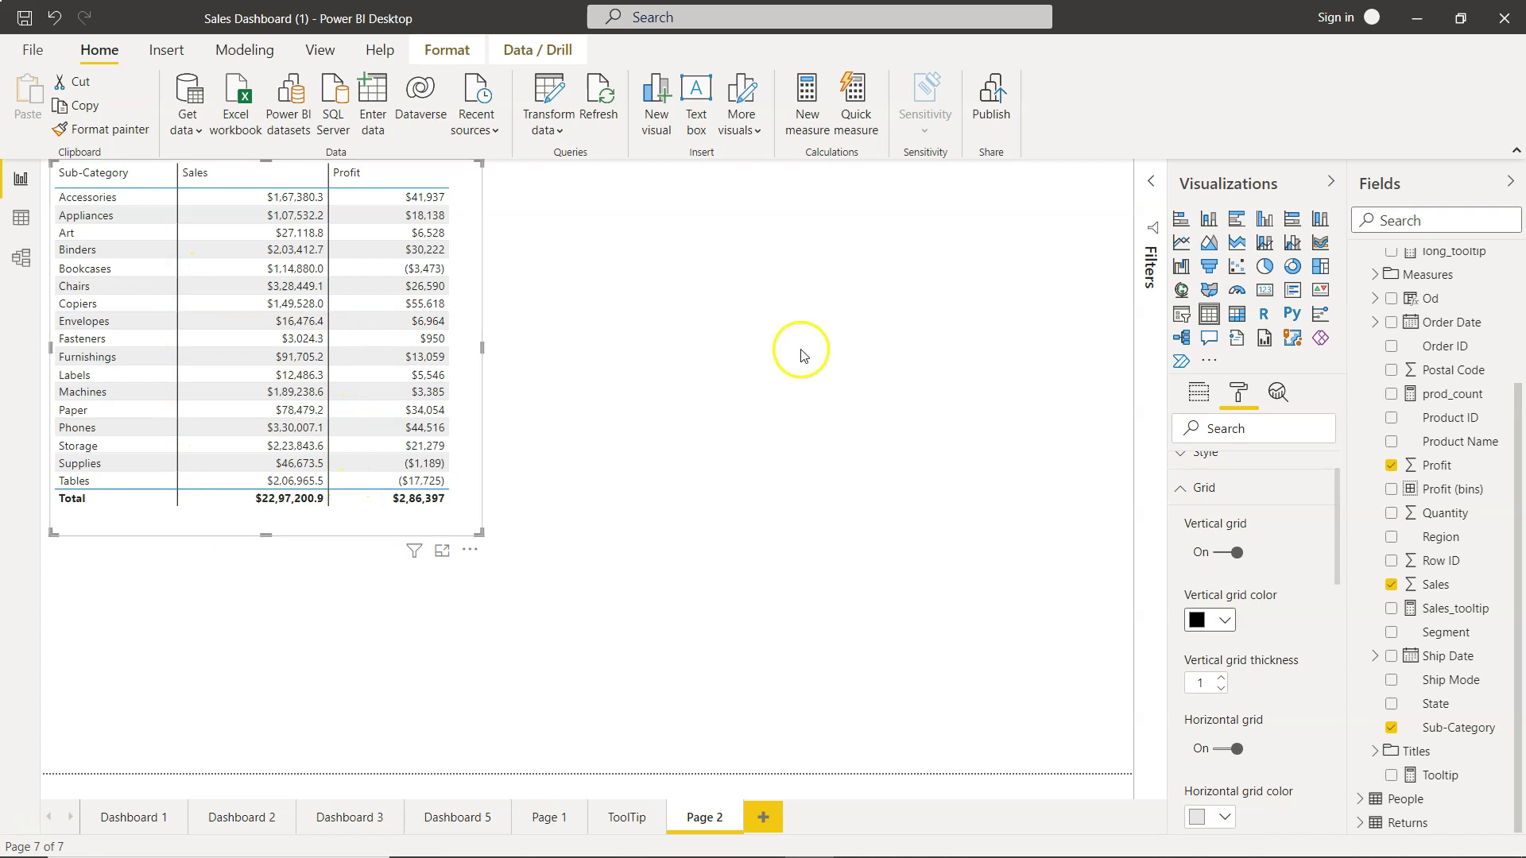
{"action": "left_click", "coordinate": [1225, 620]}
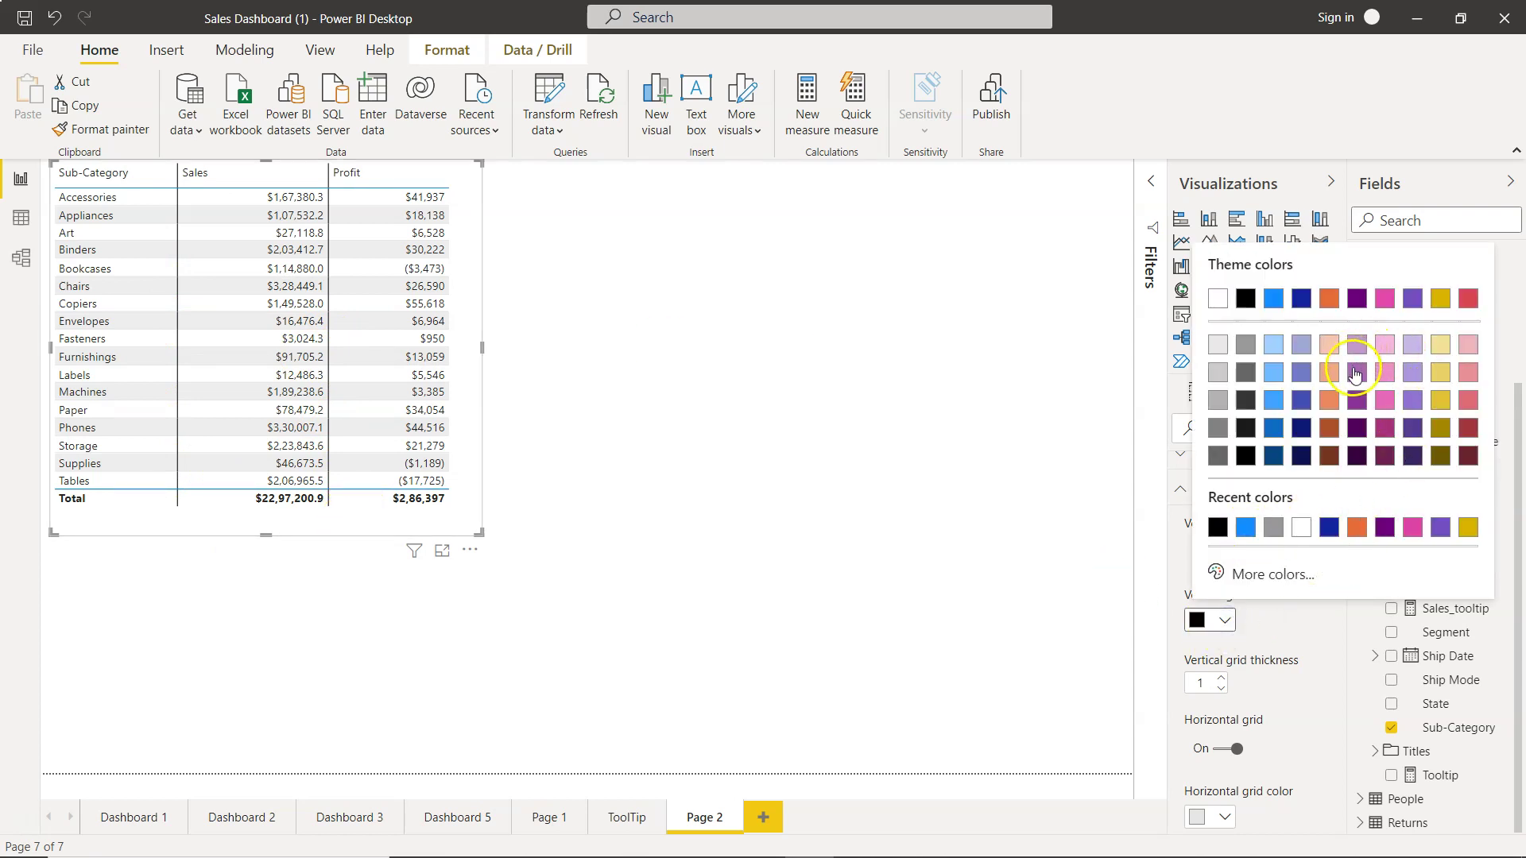
{"action": "left_click", "coordinate": [1385, 344]}
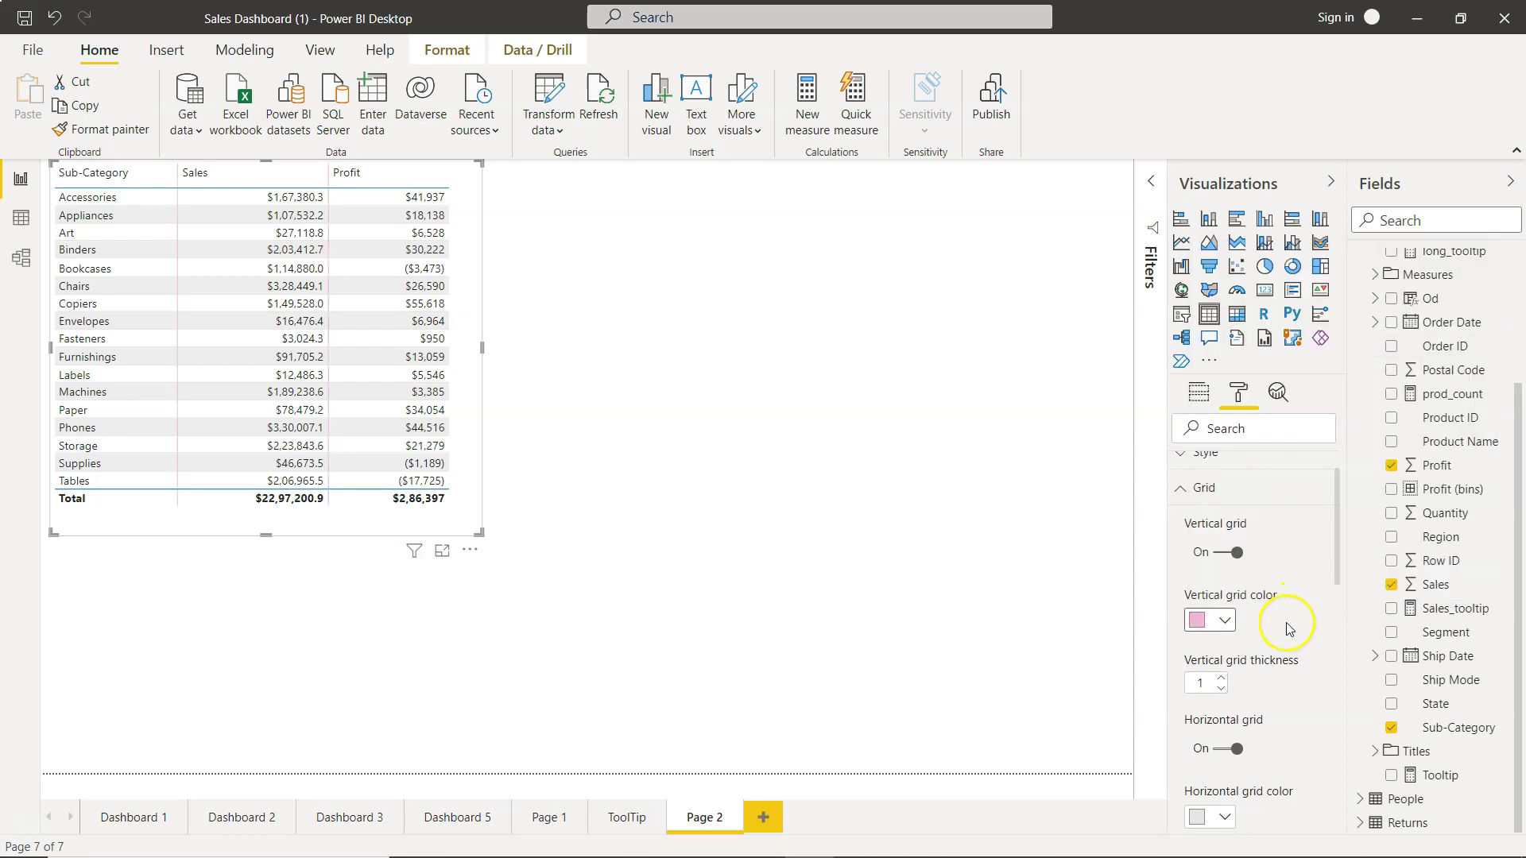
{"action": "left_click", "coordinate": [1223, 621]}
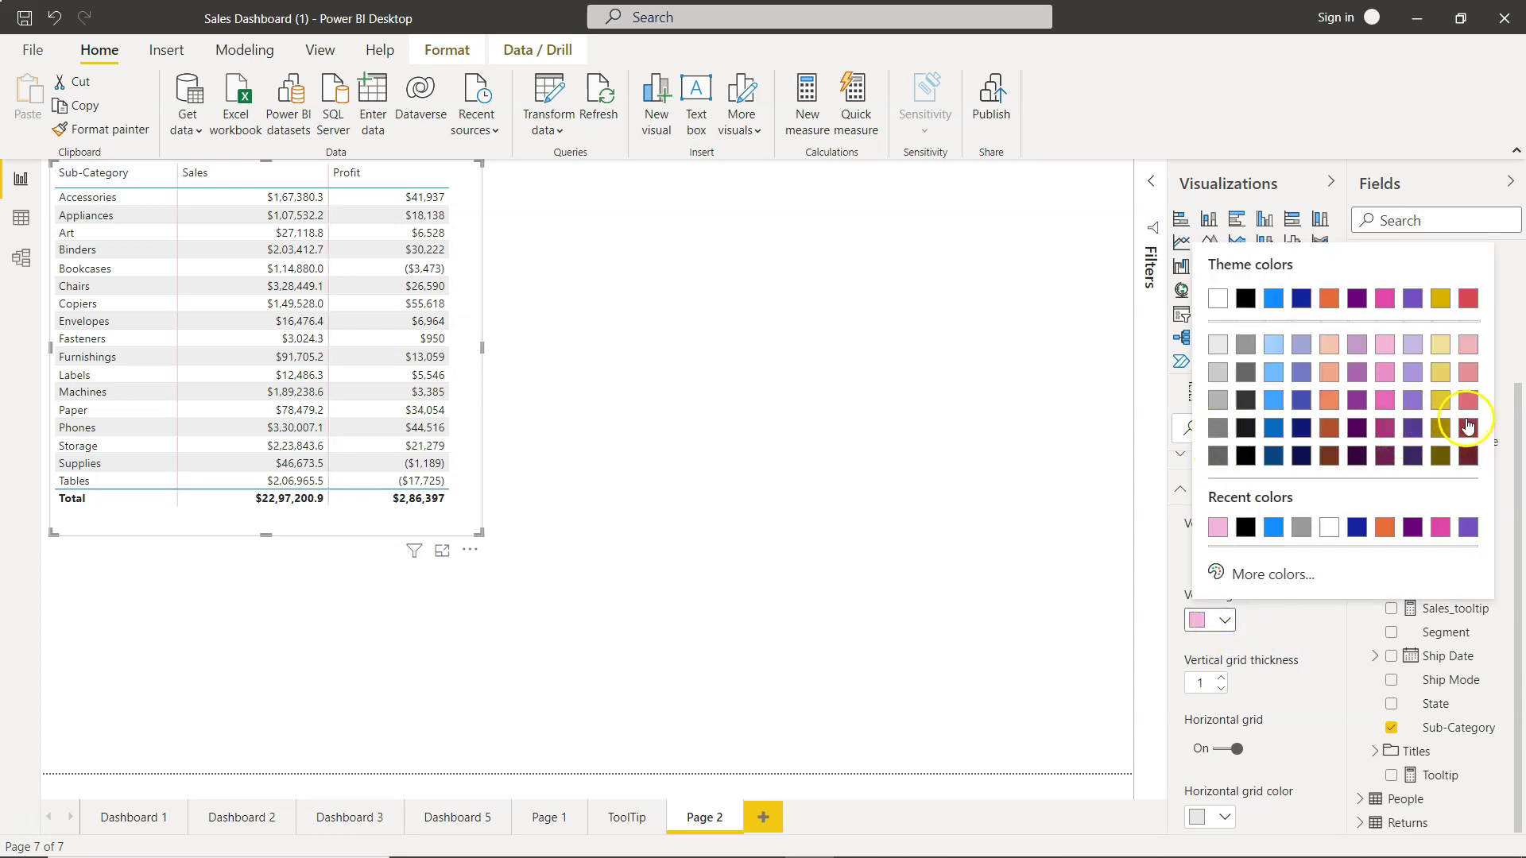
{"action": "left_click", "coordinate": [1468, 428]}
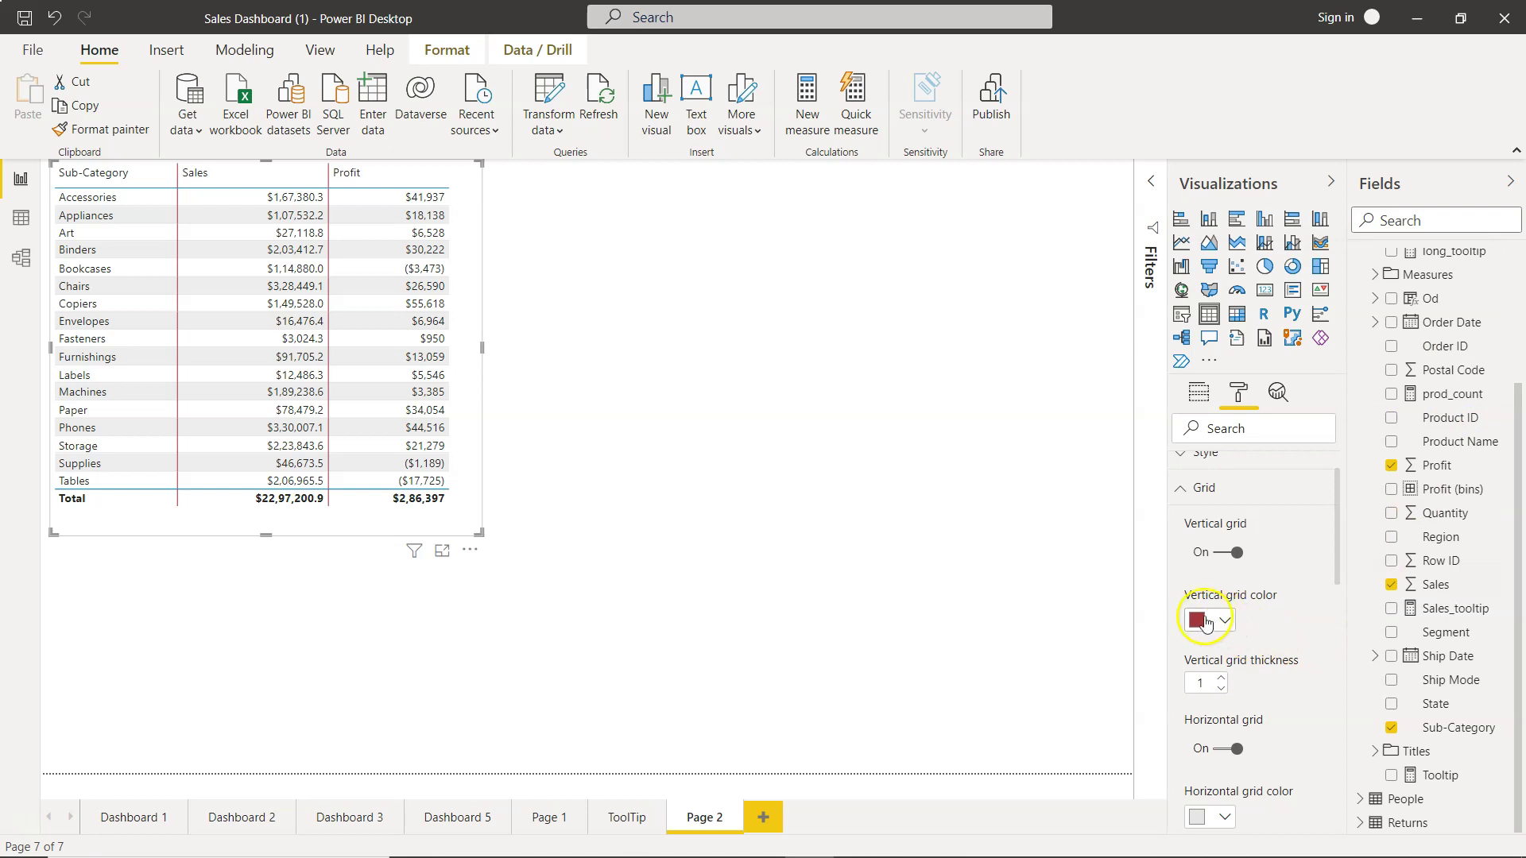
{"action": "left_click", "coordinate": [1205, 622]}
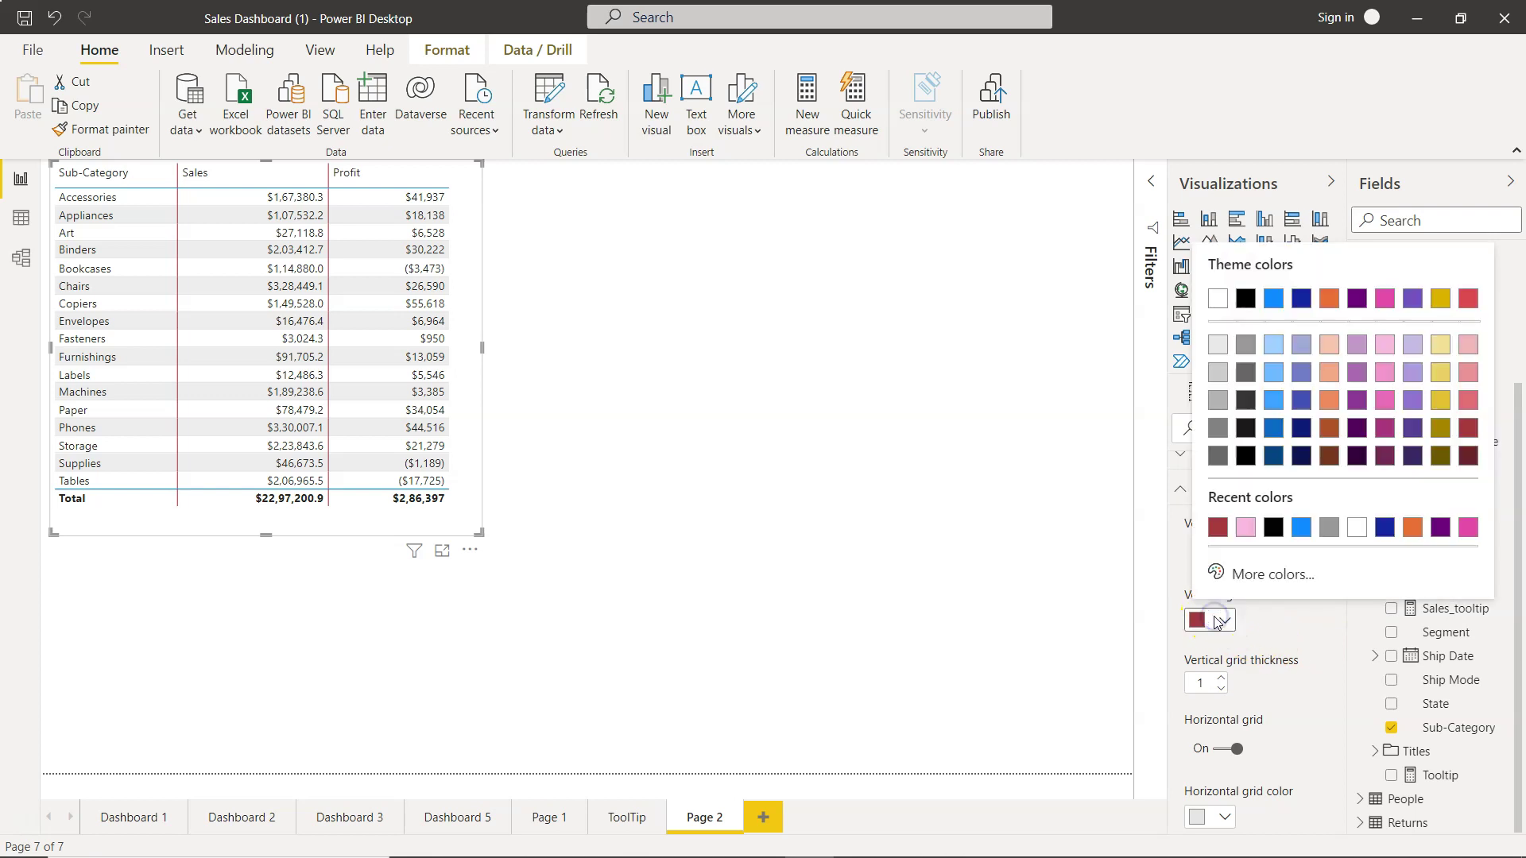
{"action": "left_click", "coordinate": [1386, 460]}
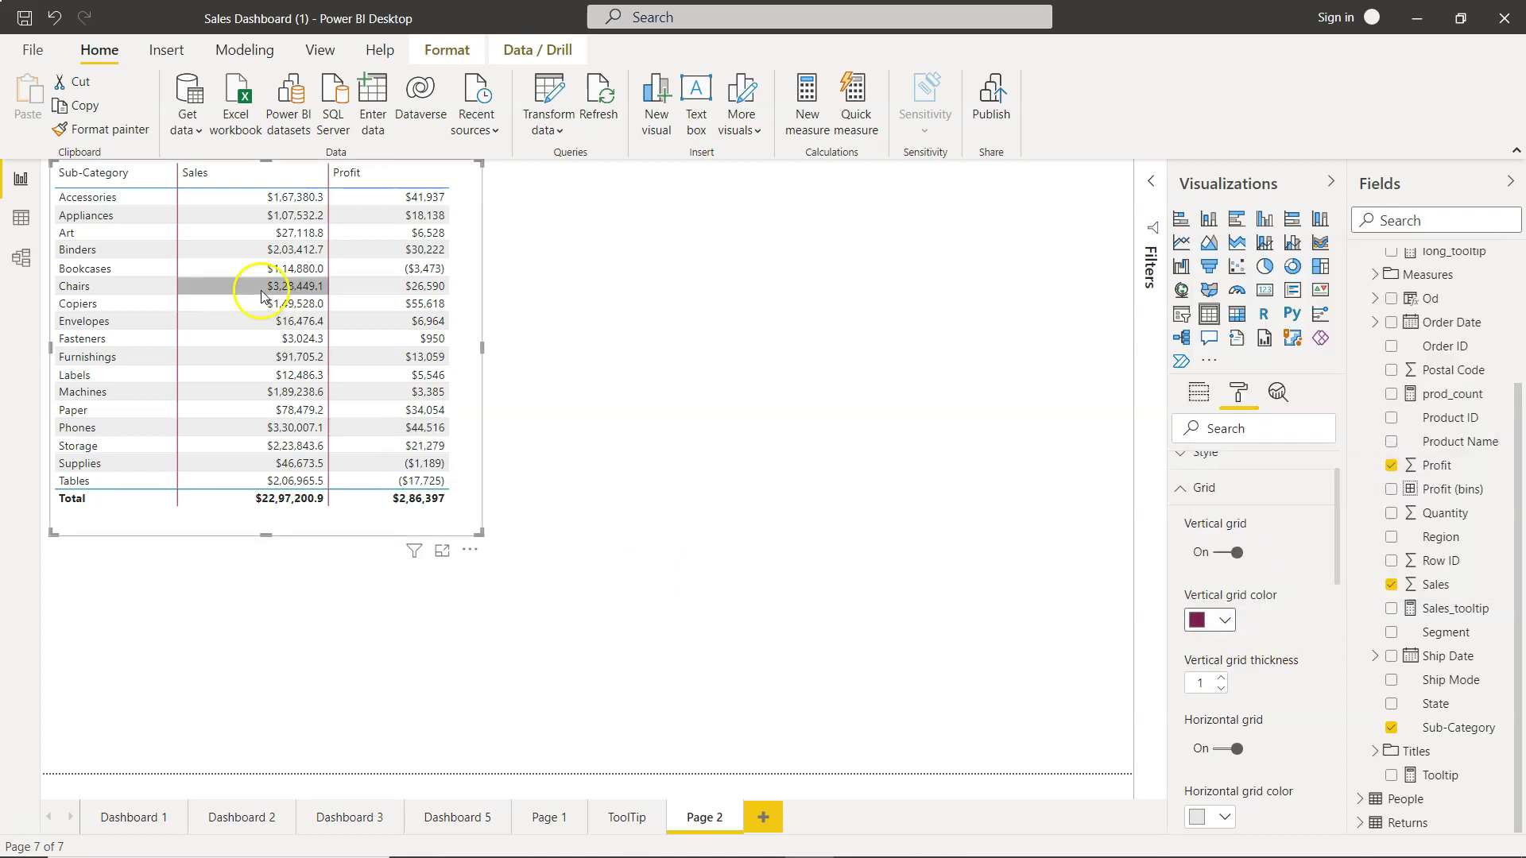
- Raise the vertical gridline thickness to 5, then lower it back to 2
{"action": "left_click", "coordinate": [1222, 681]}
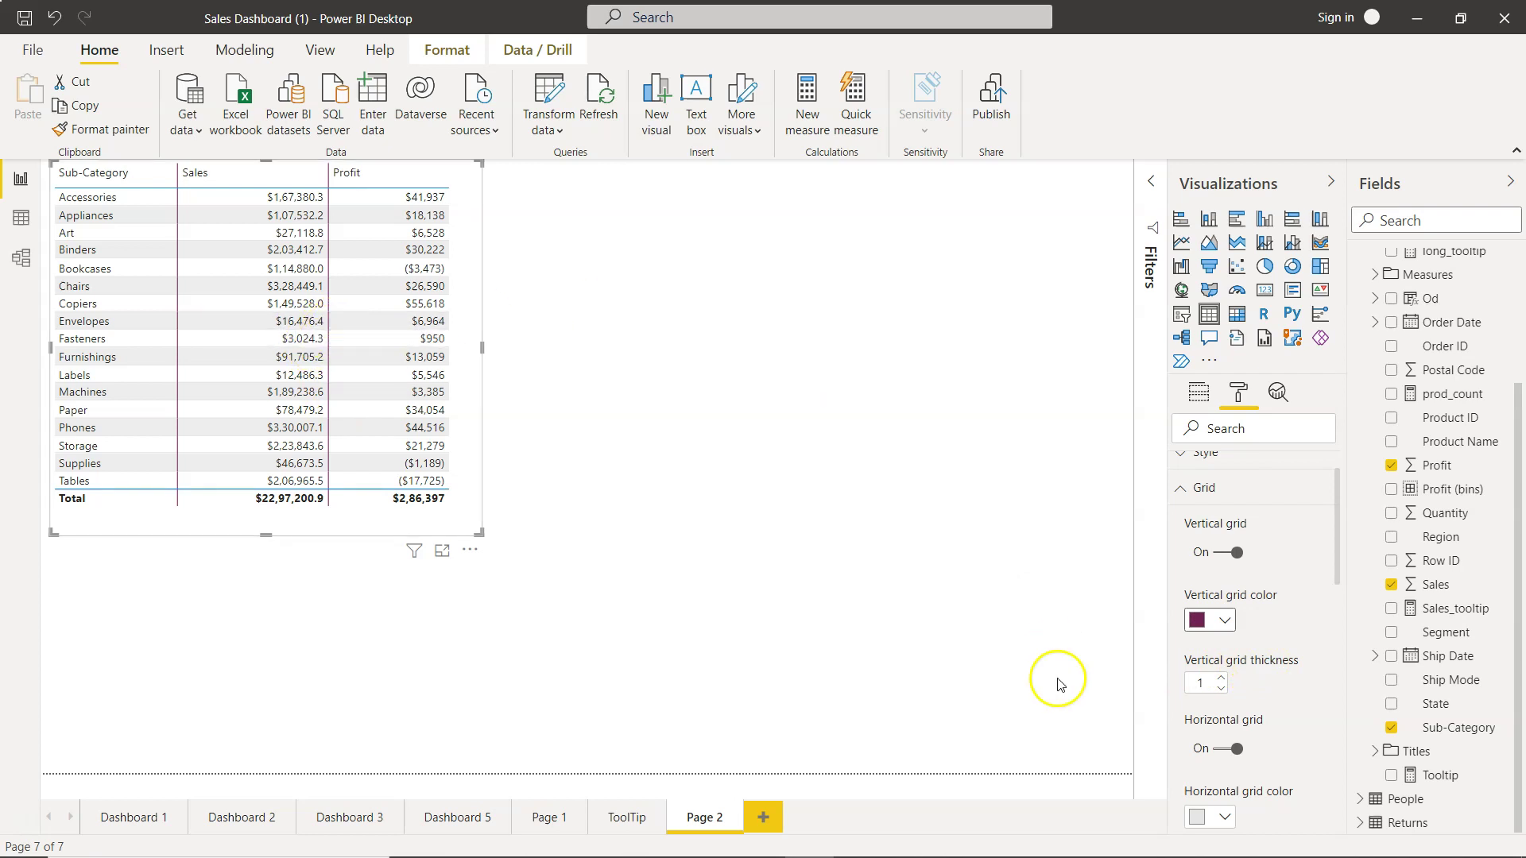
{"action": "left_click", "coordinate": [1221, 677]}
{"action": "left_click", "coordinate": [1222, 678]}
{"action": "left_click", "coordinate": [1221, 678]}
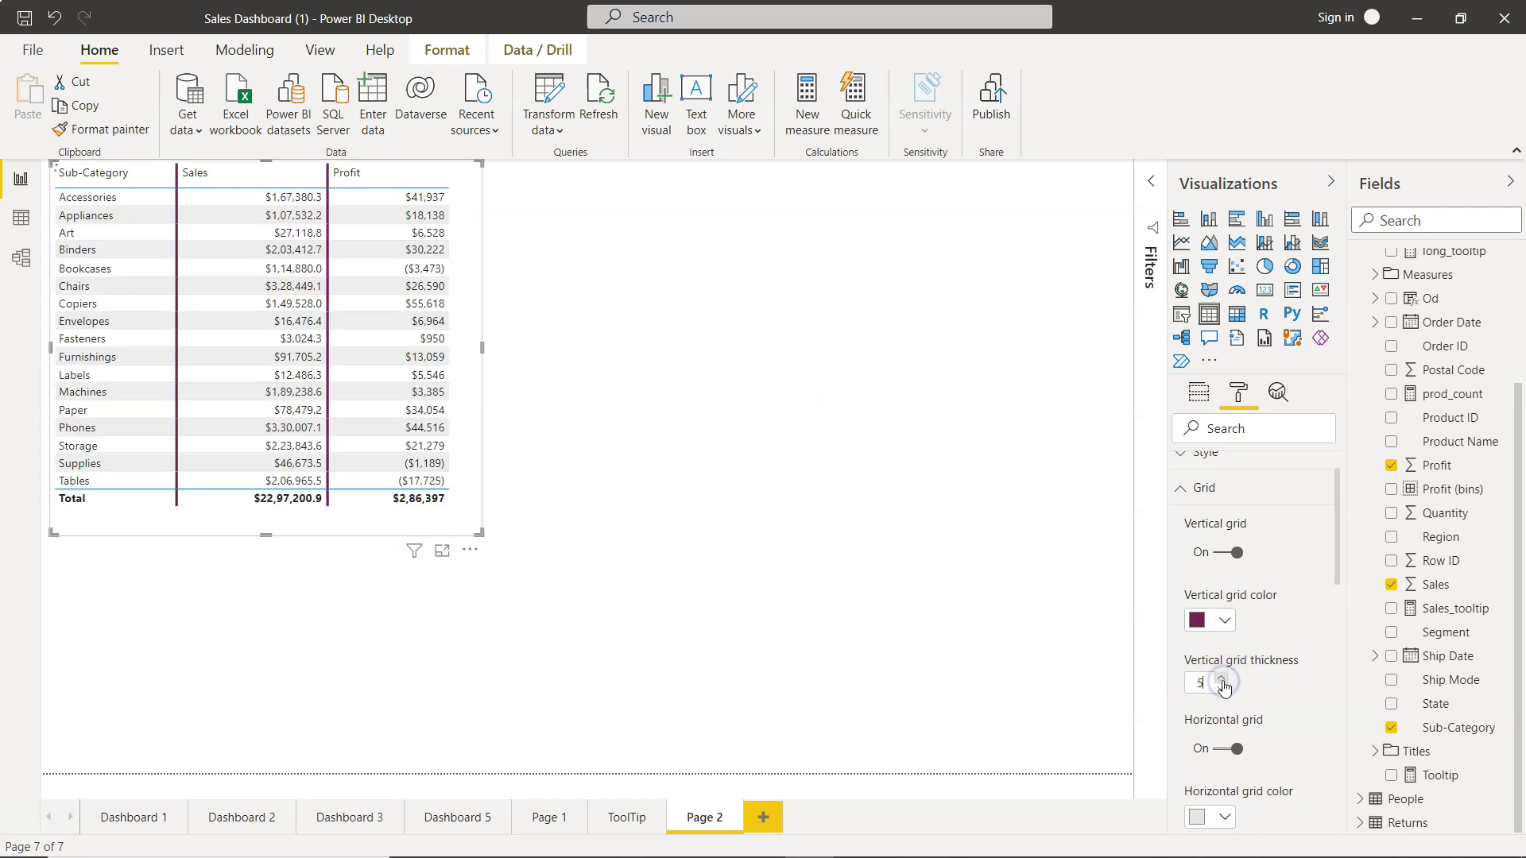
{"action": "left_click", "coordinate": [1222, 678]}
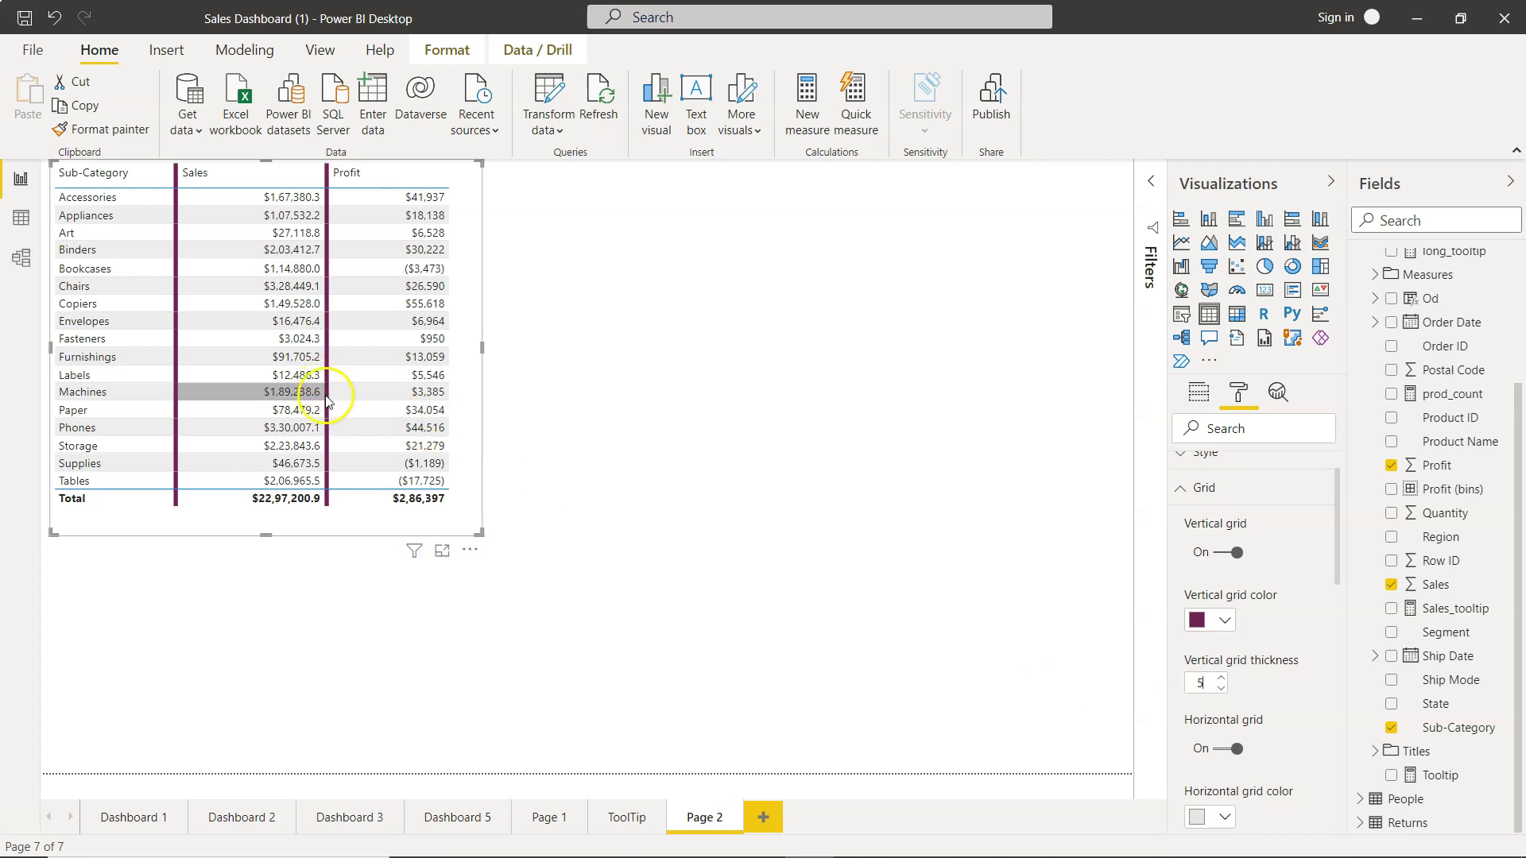
{"action": "left_click", "coordinate": [1220, 689]}
{"action": "left_click", "coordinate": [1220, 689]}
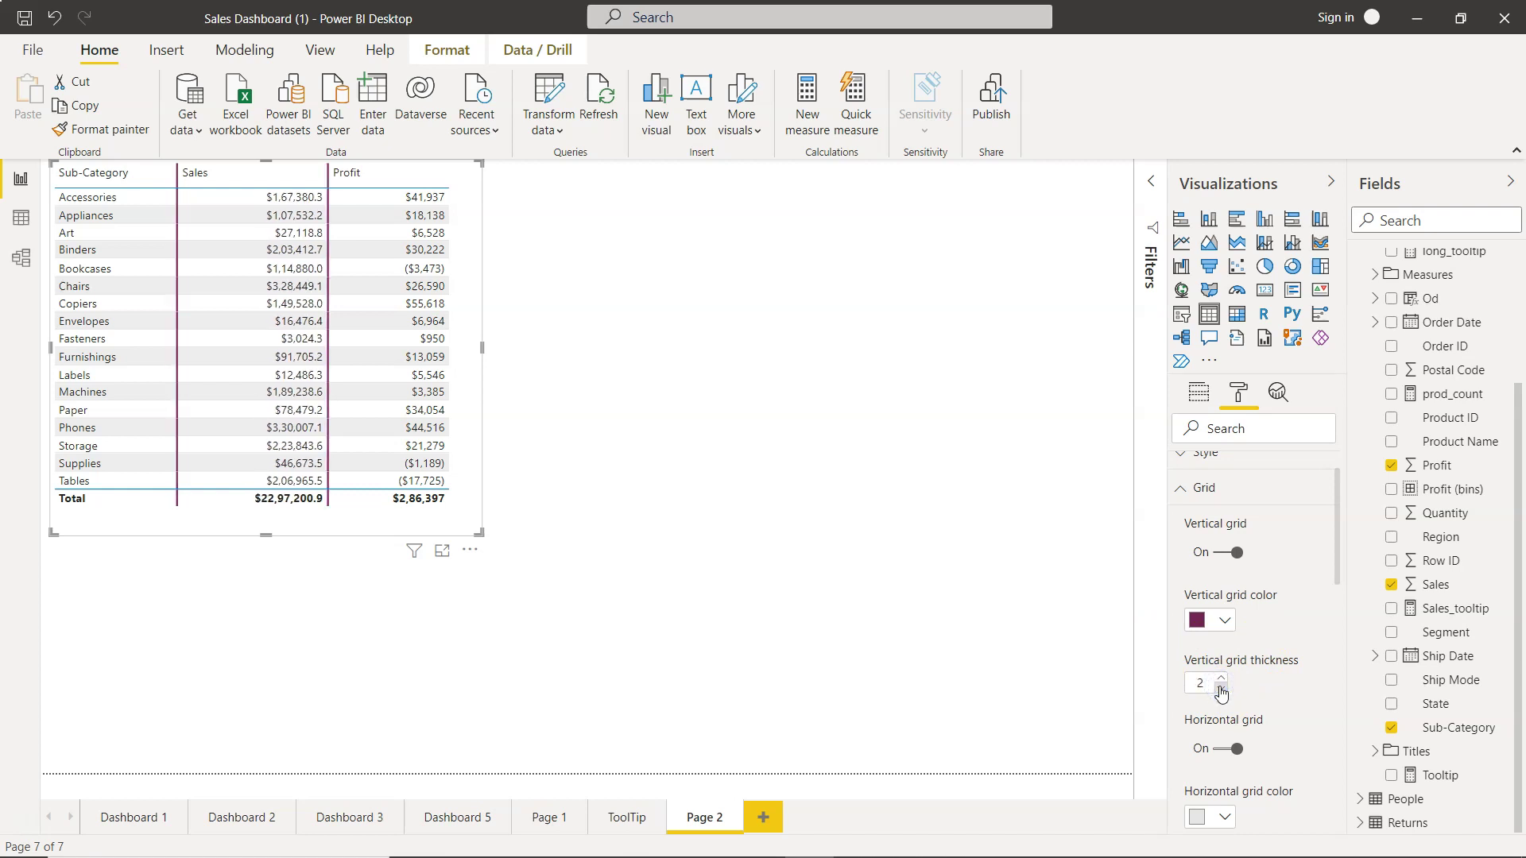
- Change the horizontal gridline colour from light grey to black
{"action": "scroll", "coordinate": [1266, 706], "scroll_direction": "down", "scroll_amount": 2}
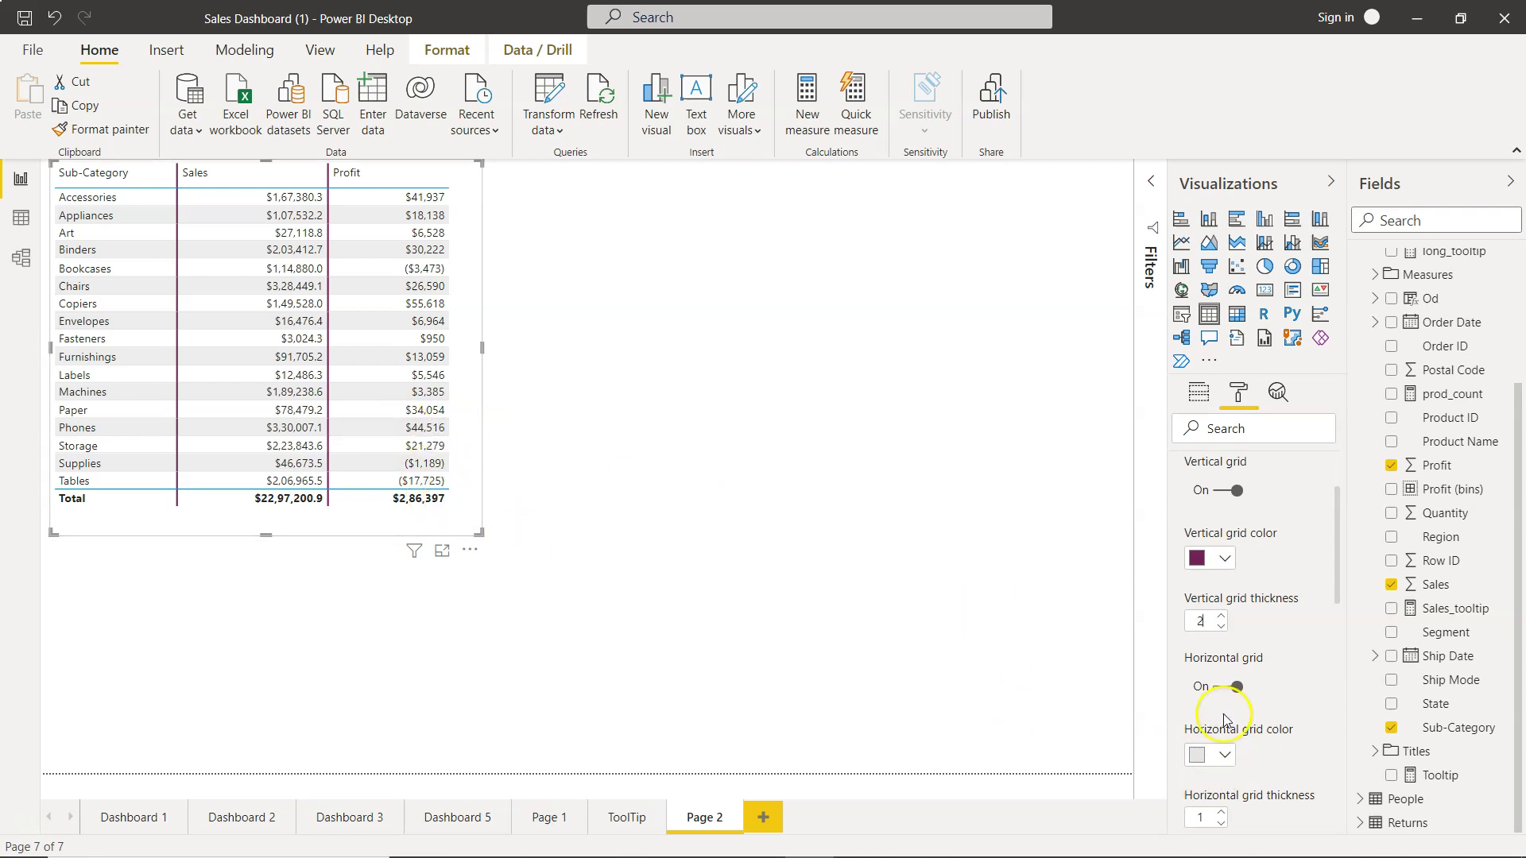
{"action": "left_click", "coordinate": [1224, 758]}
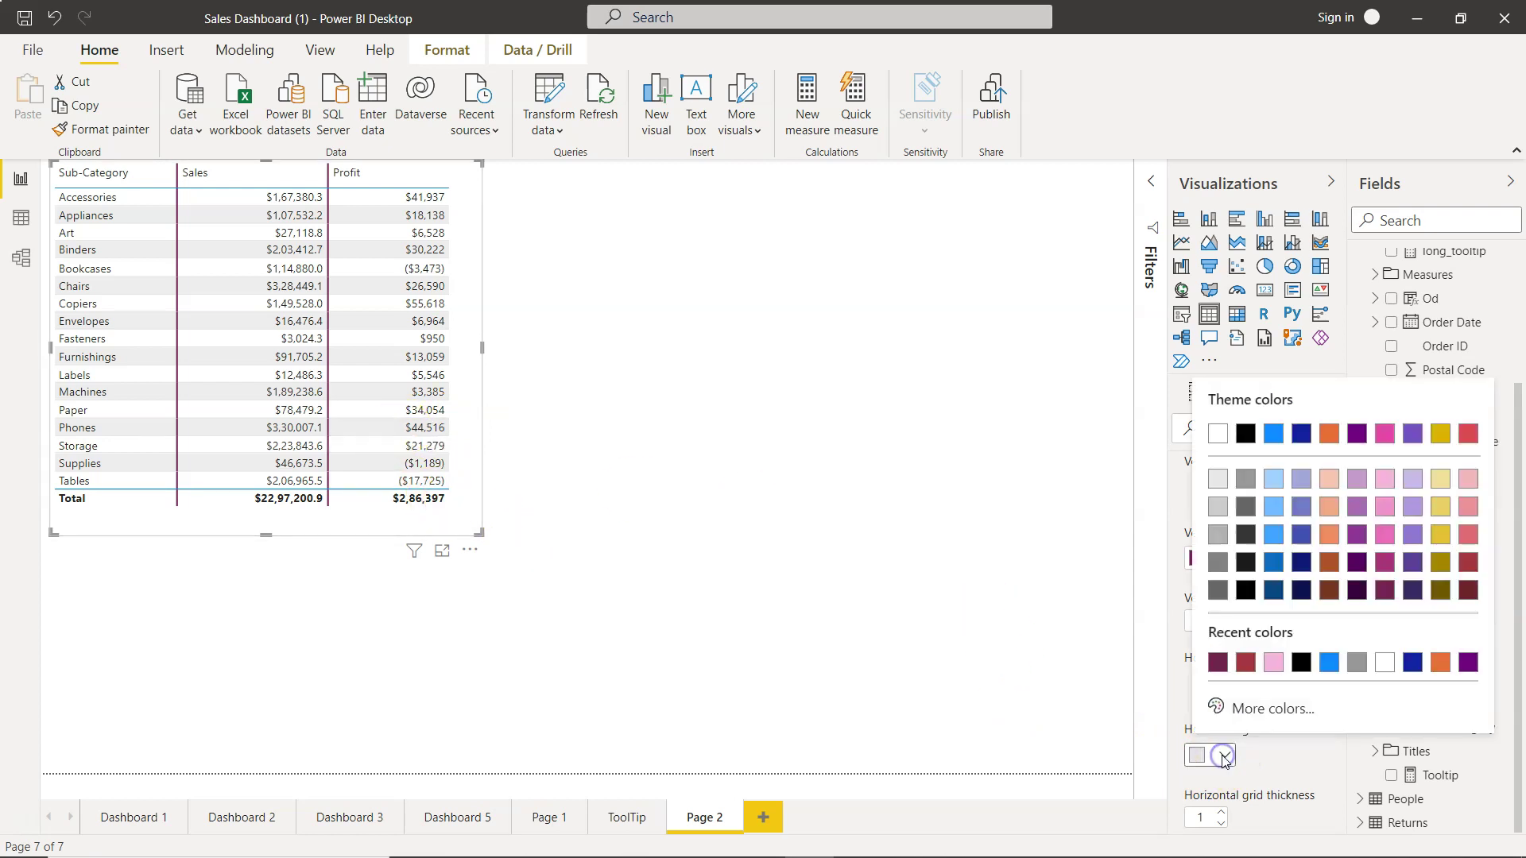
{"action": "left_click", "coordinate": [1245, 592]}
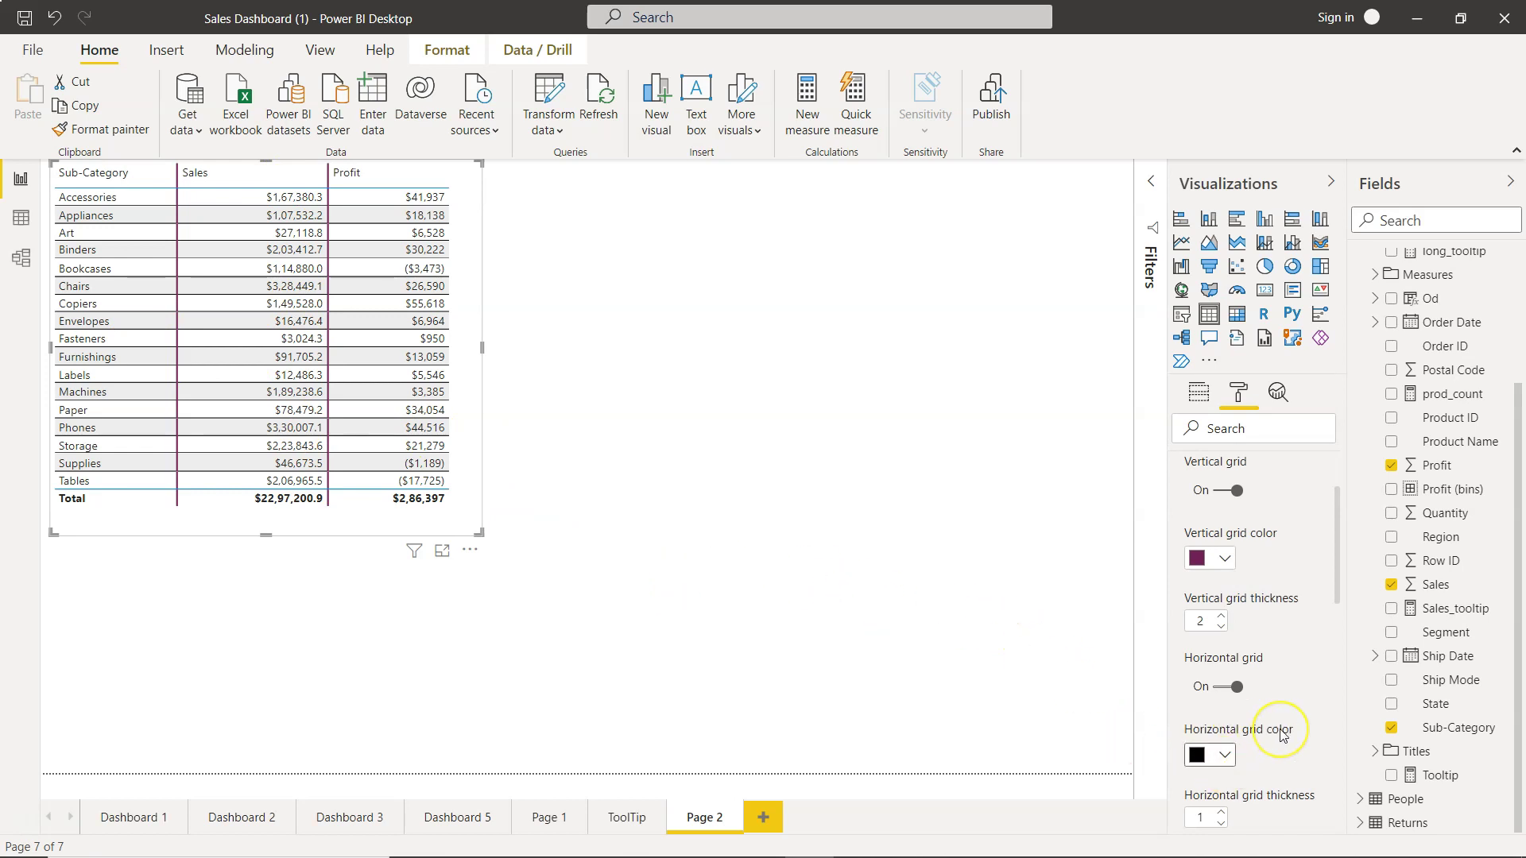
- Set both the horizontal and vertical gridline thickness to 1
{"action": "scroll", "coordinate": [1271, 731], "scroll_direction": "down", "scroll_amount": 2}
{"action": "scroll", "coordinate": [1280, 735], "scroll_direction": "down", "scroll_amount": 1}
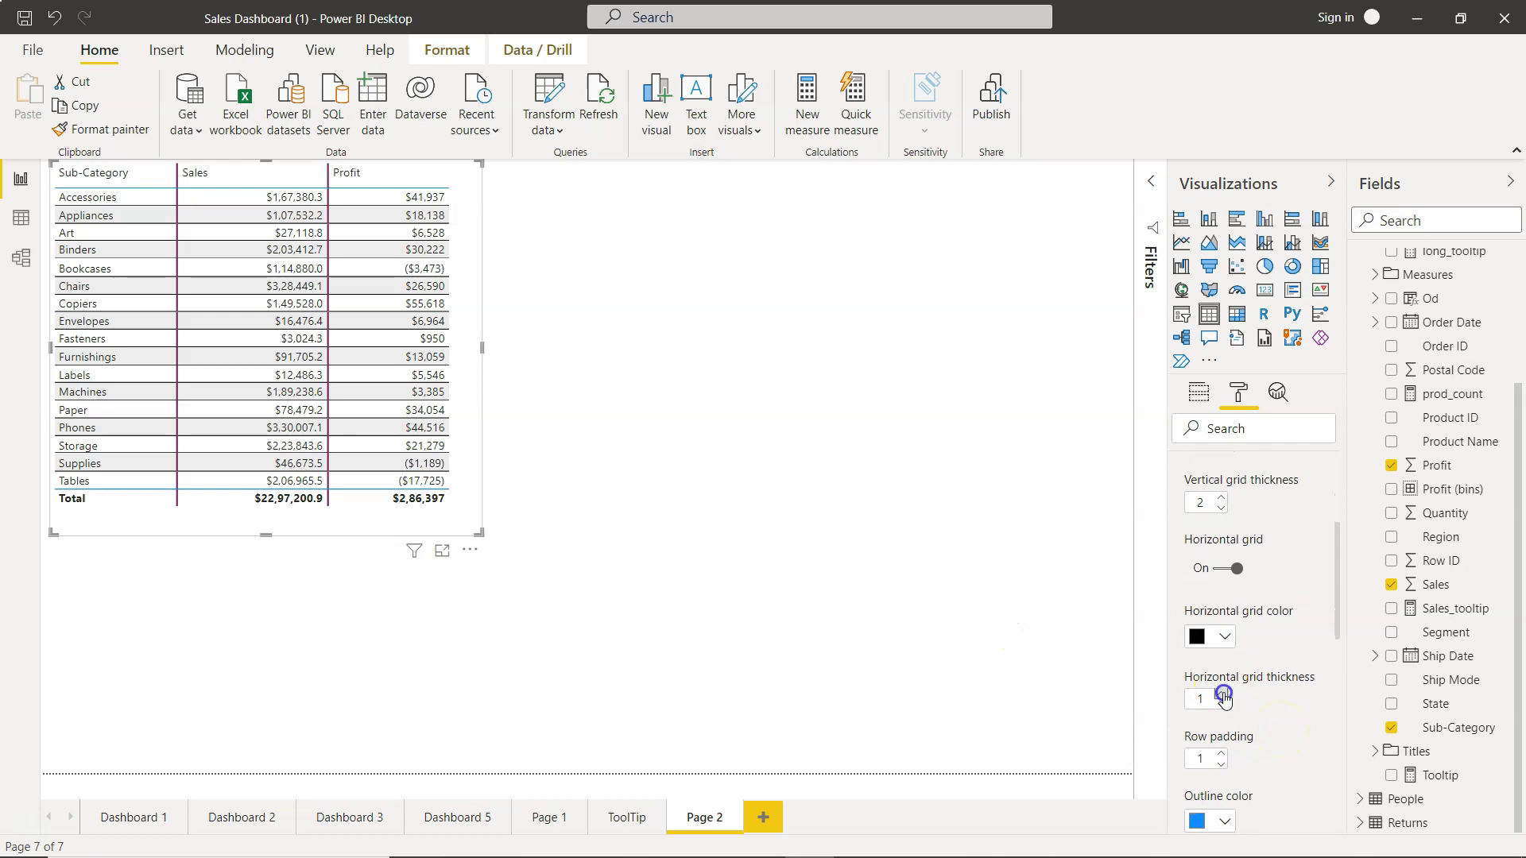
{"action": "left_click", "coordinate": [1222, 695]}
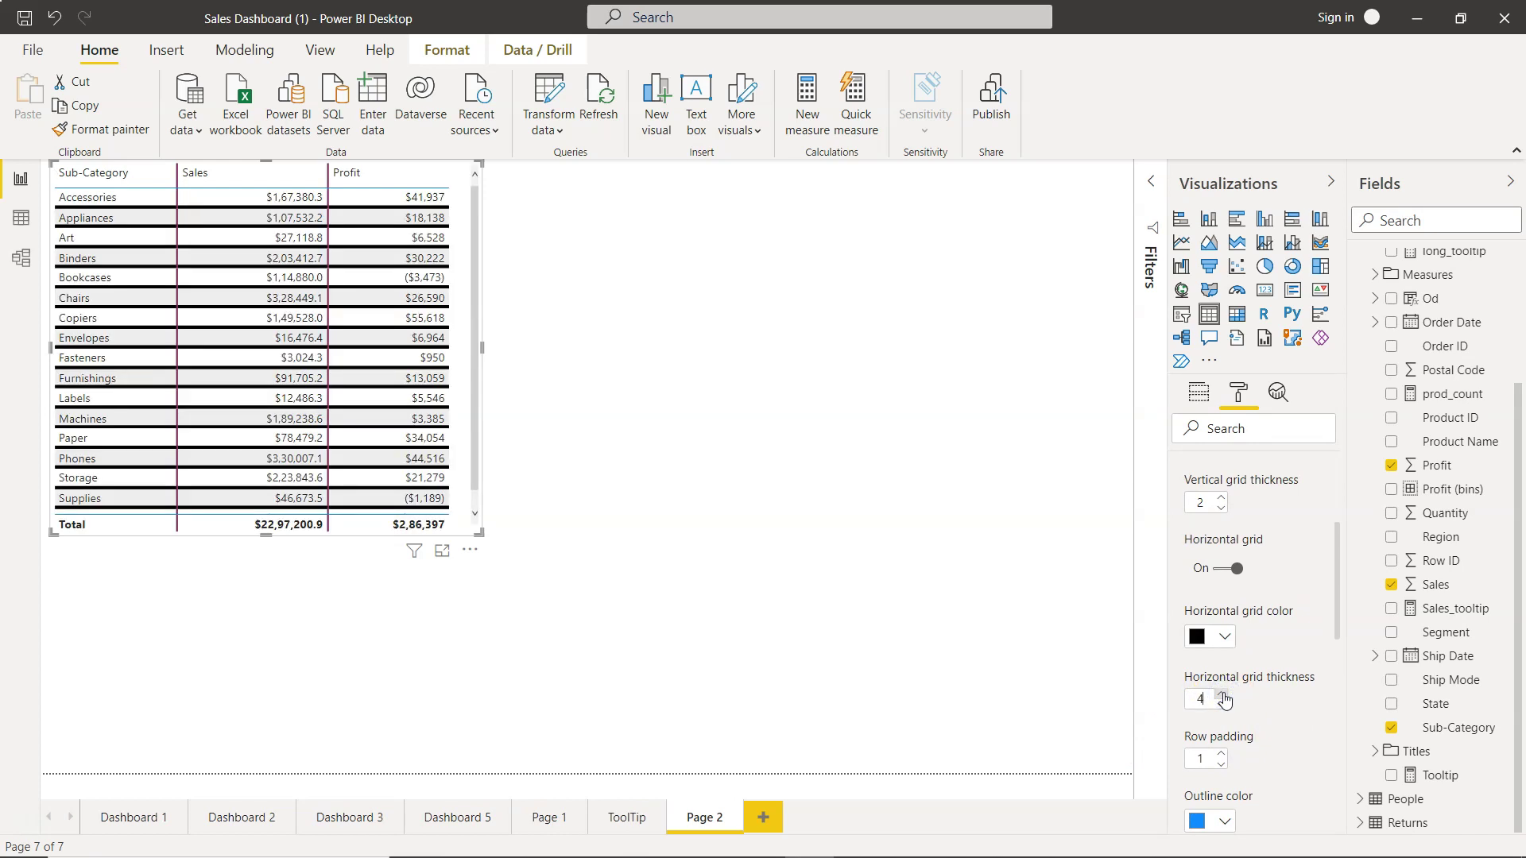
{"action": "left_click", "coordinate": [1222, 705]}
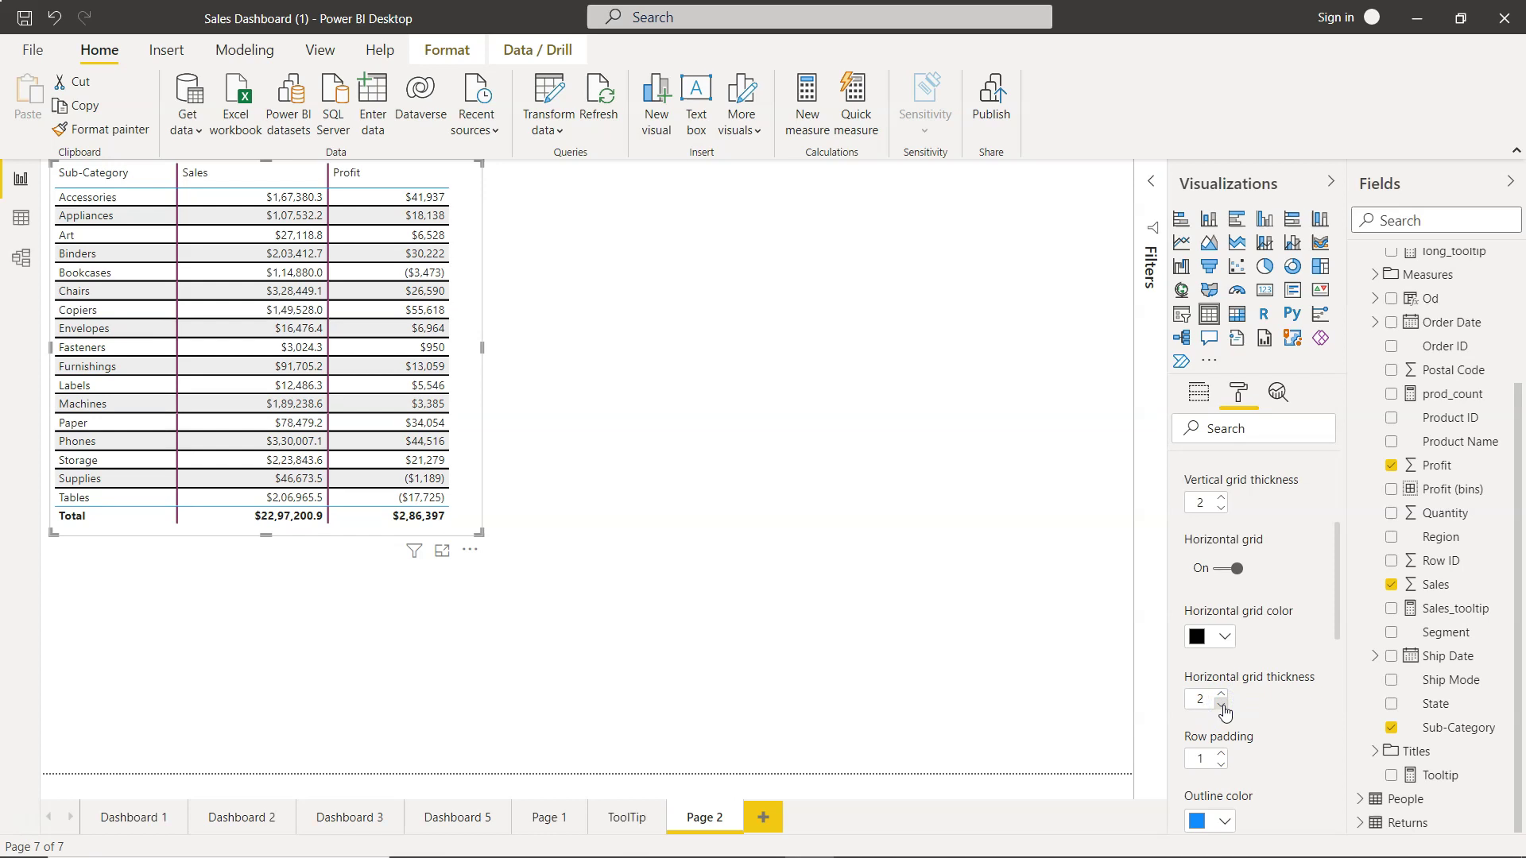
{"action": "left_click", "coordinate": [1222, 705]}
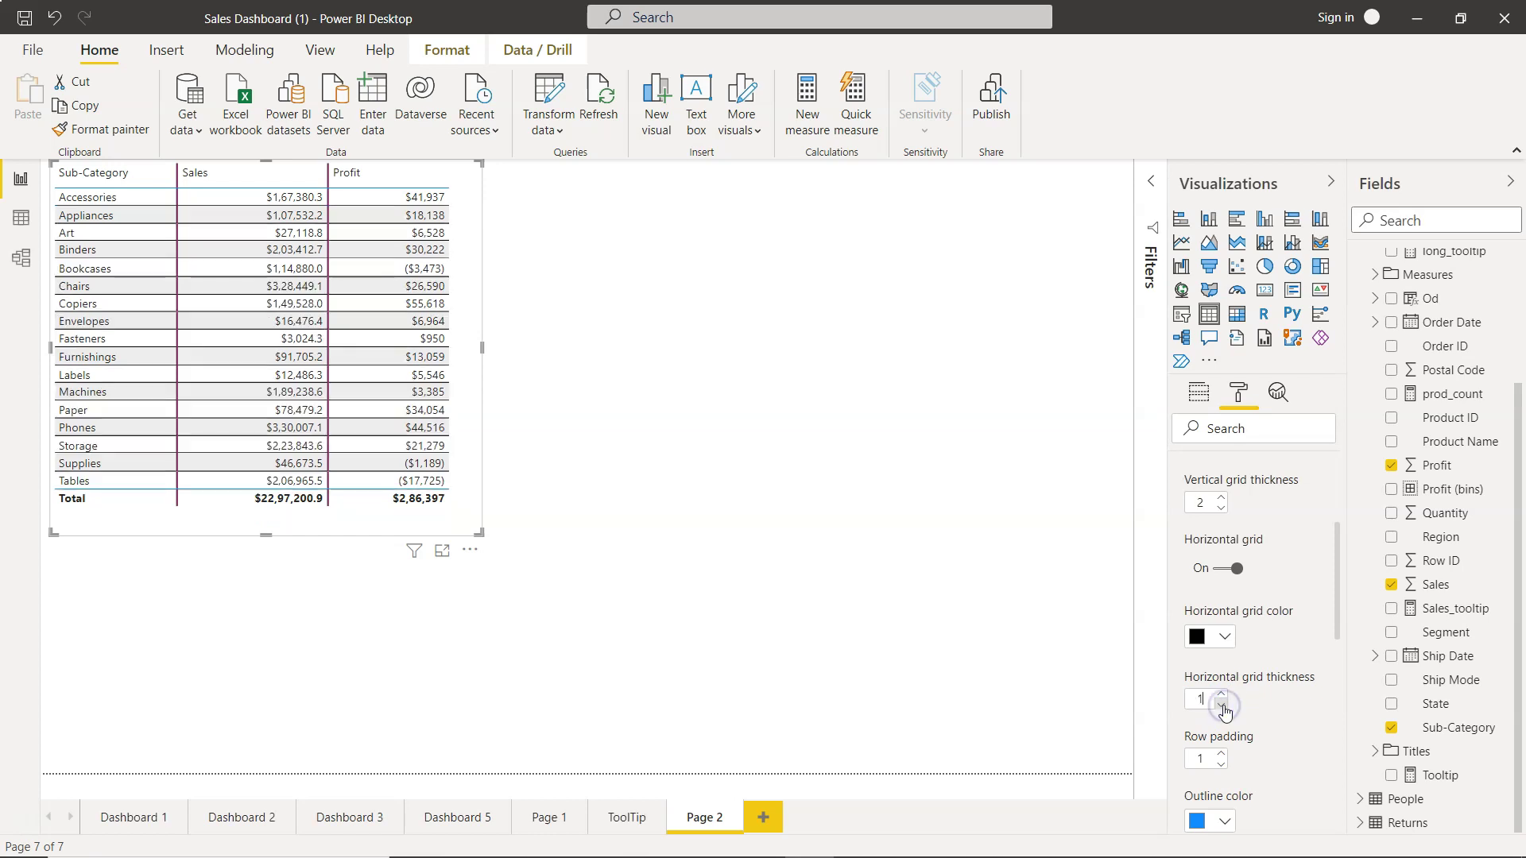
{"action": "left_click", "coordinate": [1222, 509]}
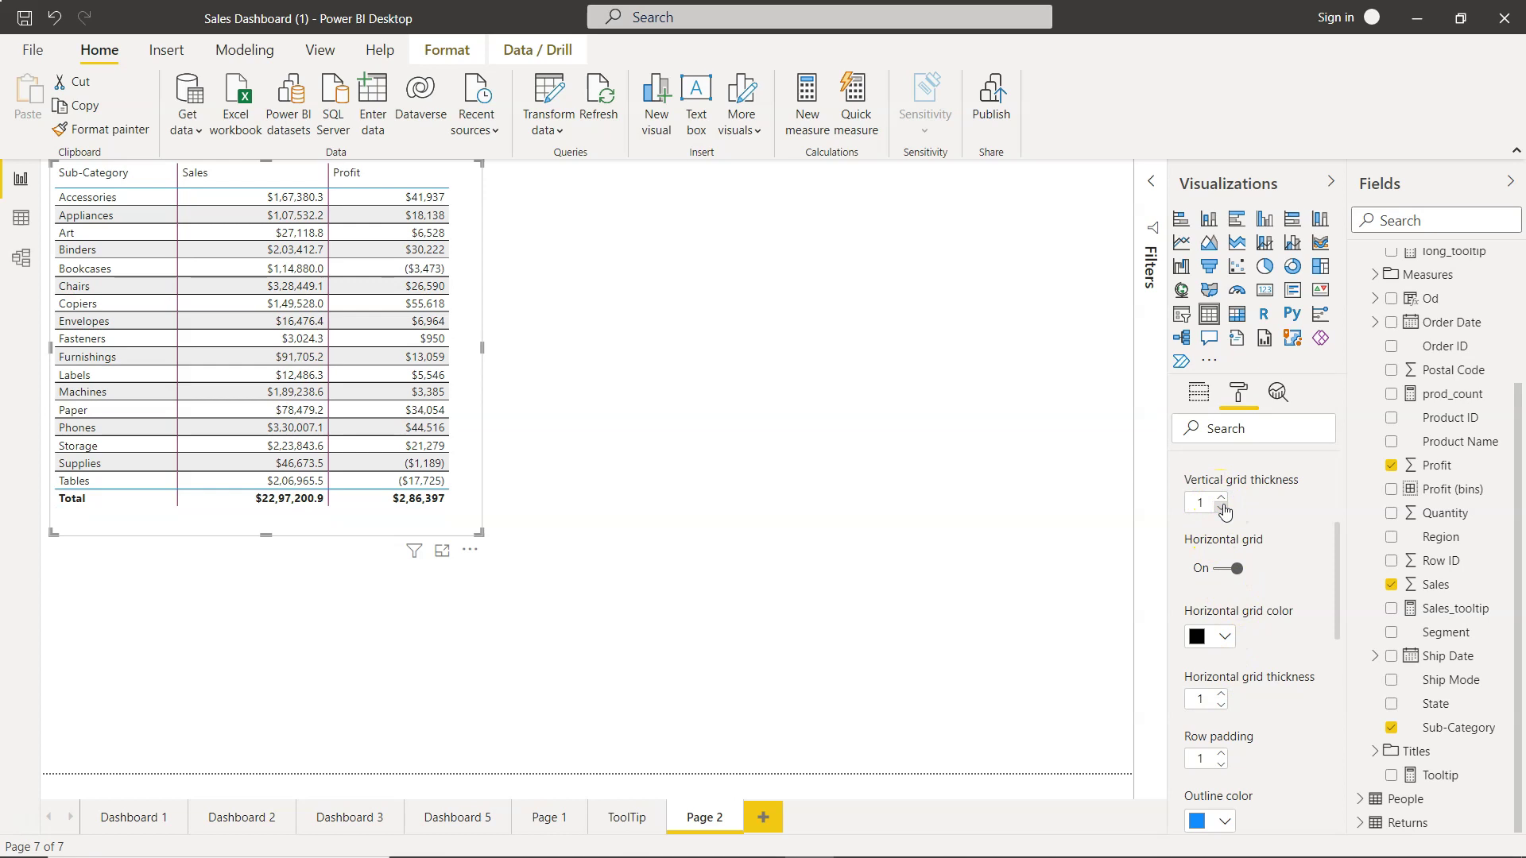
- Raise row padding to 5 and drag the table's corner taller to show more rows
{"action": "scroll", "coordinate": [1284, 682], "scroll_direction": "down", "scroll_amount": 2}
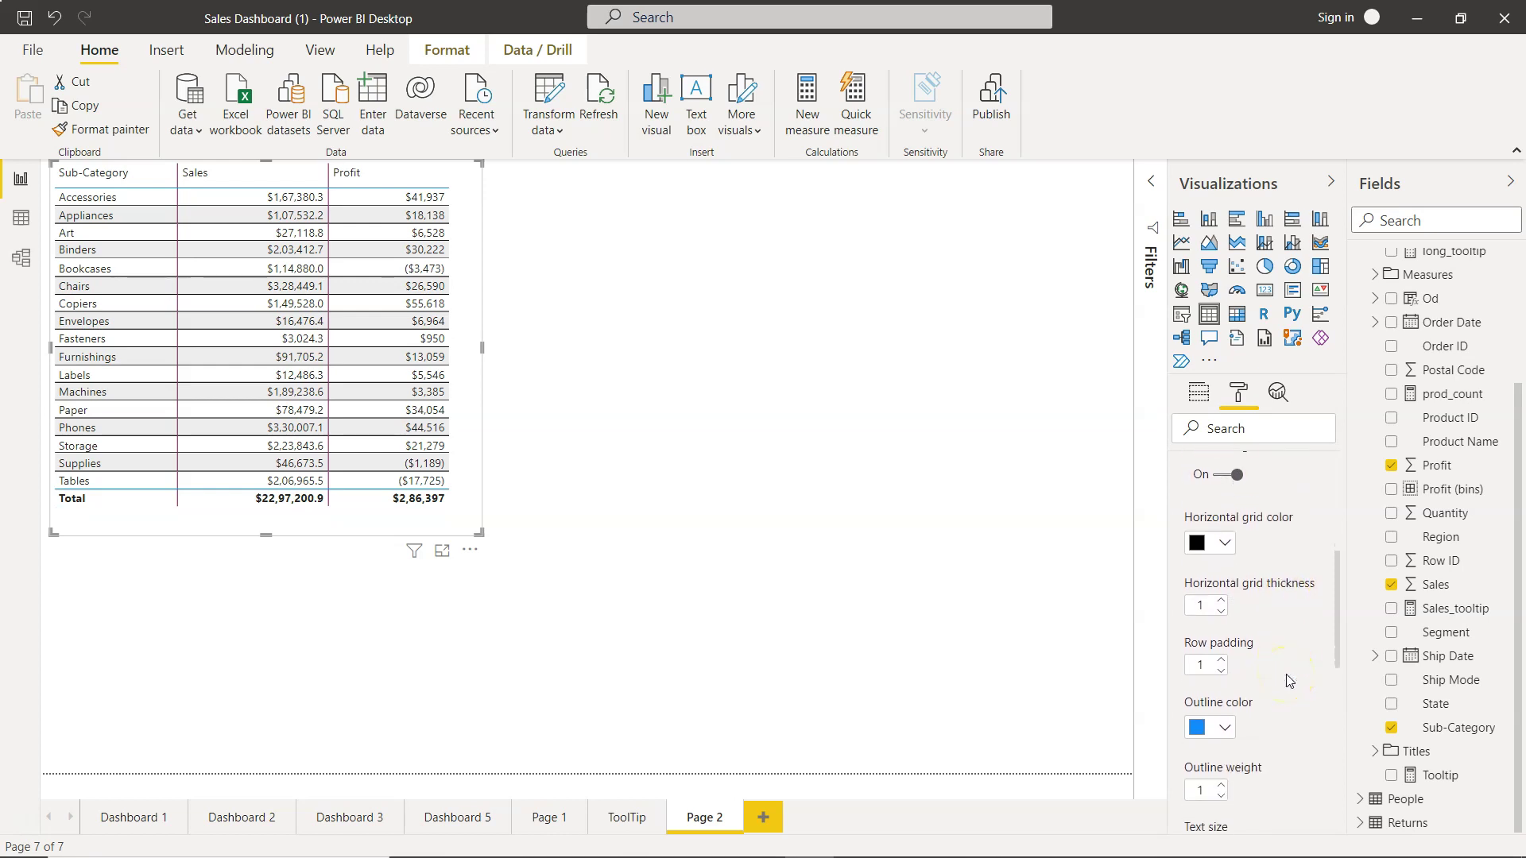
{"action": "left_click", "coordinate": [1202, 609]}
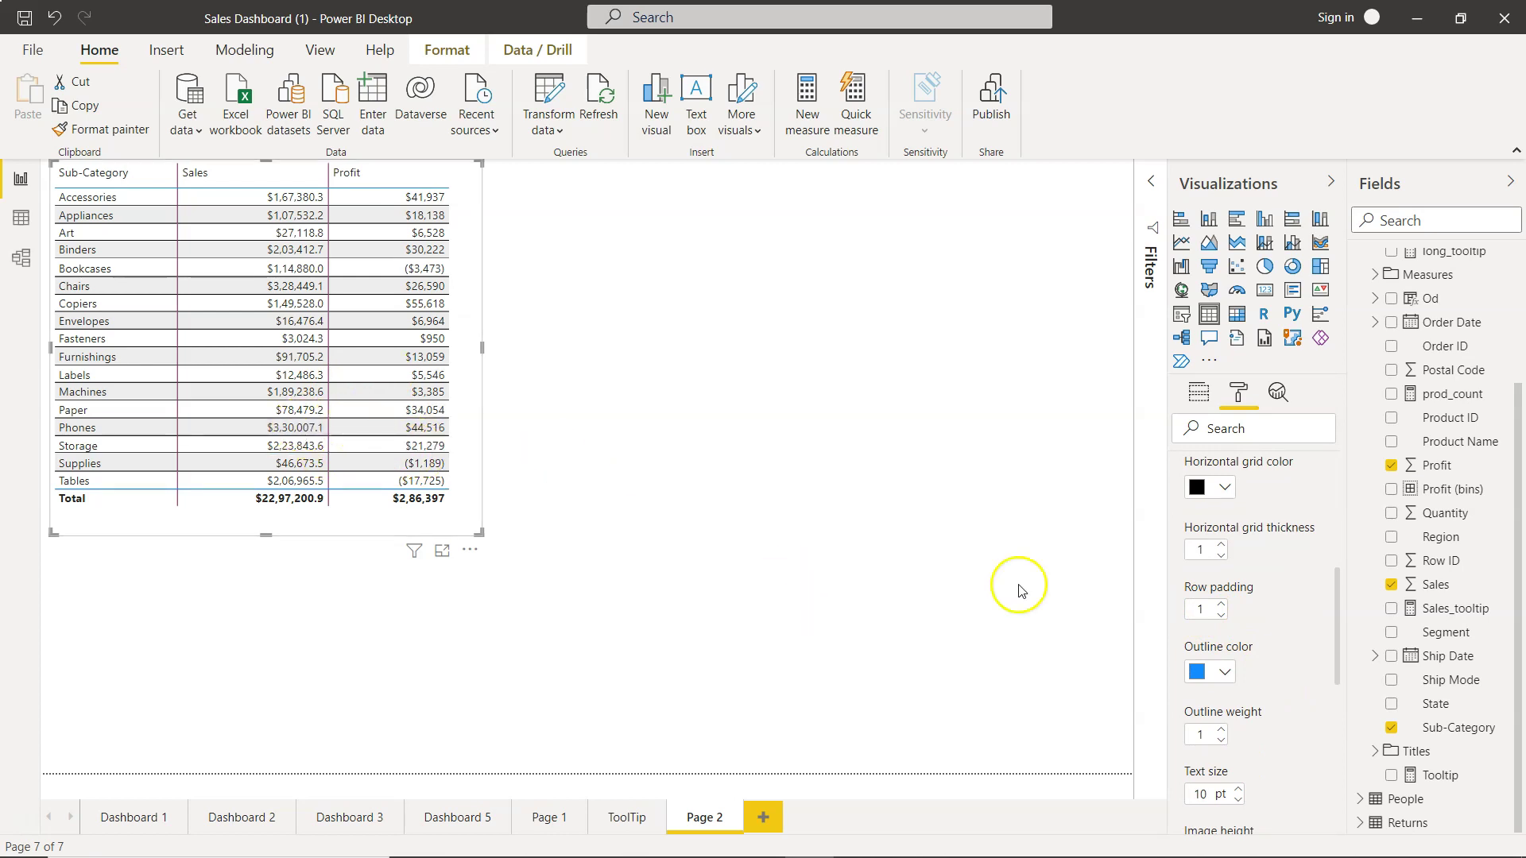
{"action": "left_click", "coordinate": [1218, 605]}
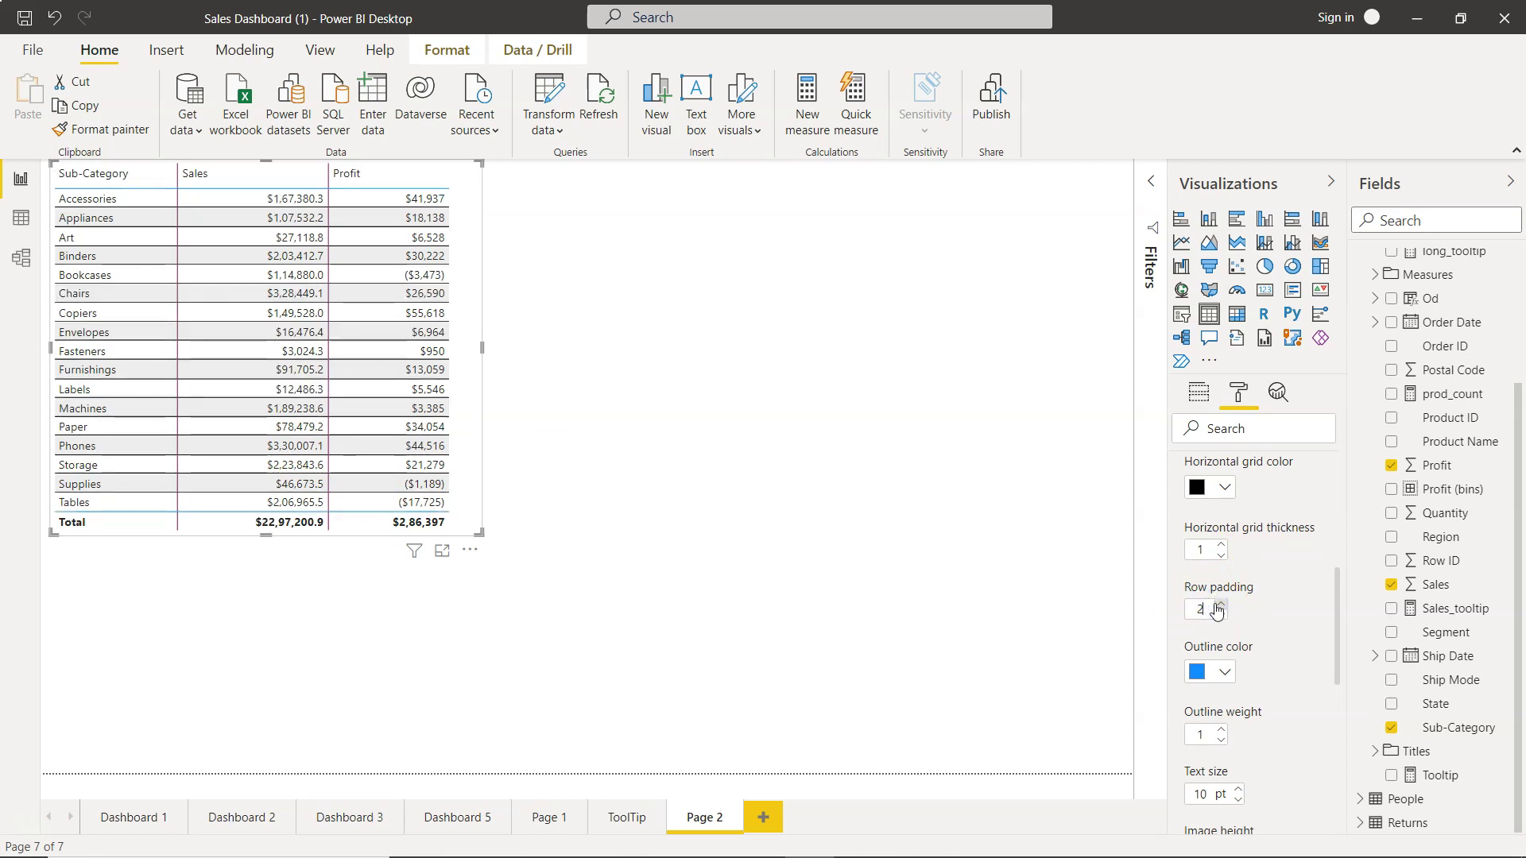
{"action": "left_click", "coordinate": [1219, 605]}
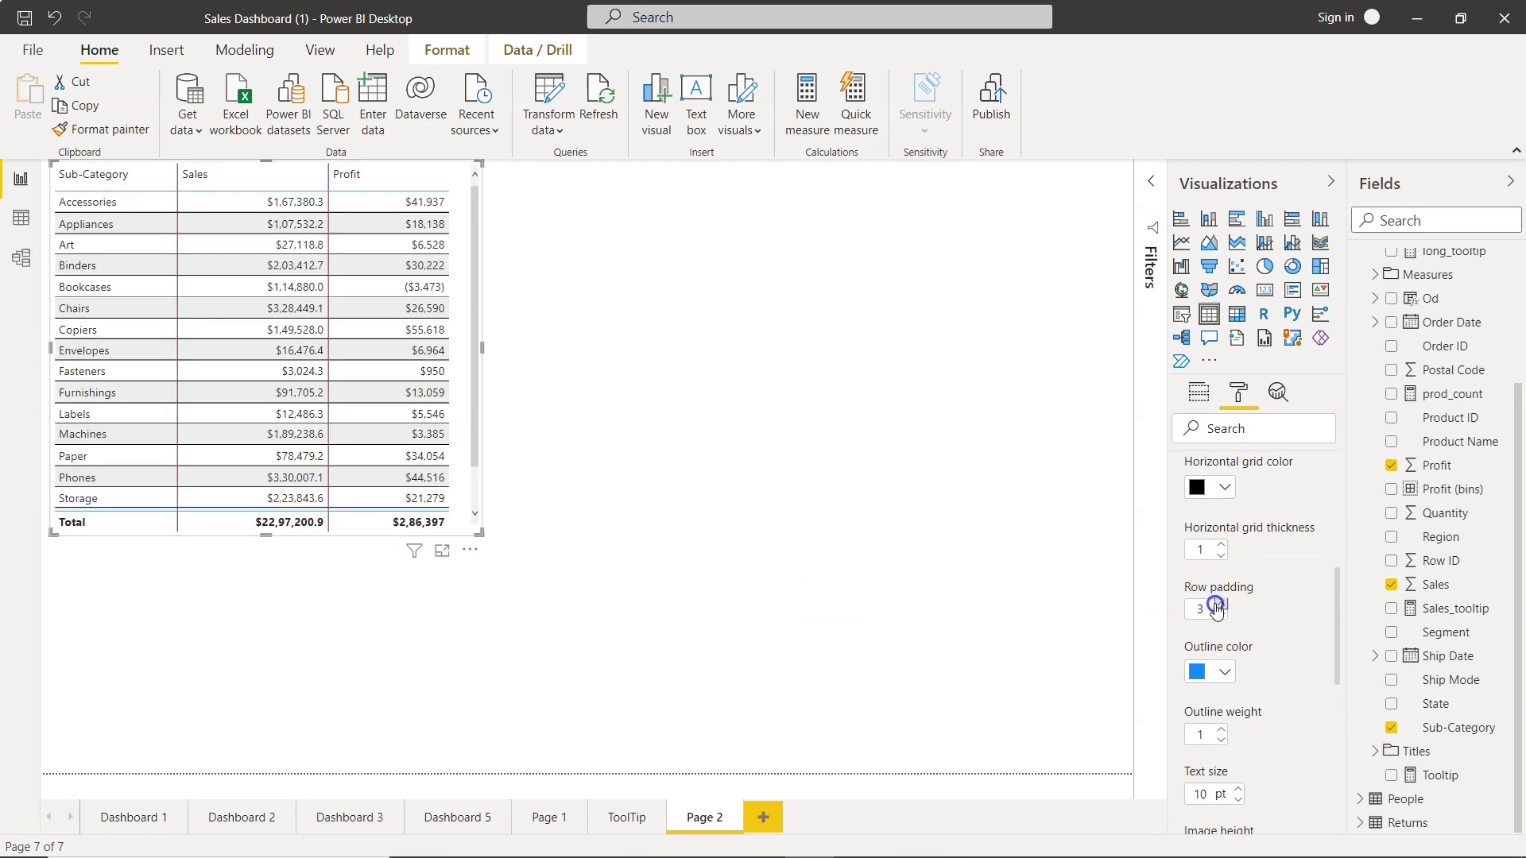
{"action": "left_click", "coordinate": [1219, 605]}
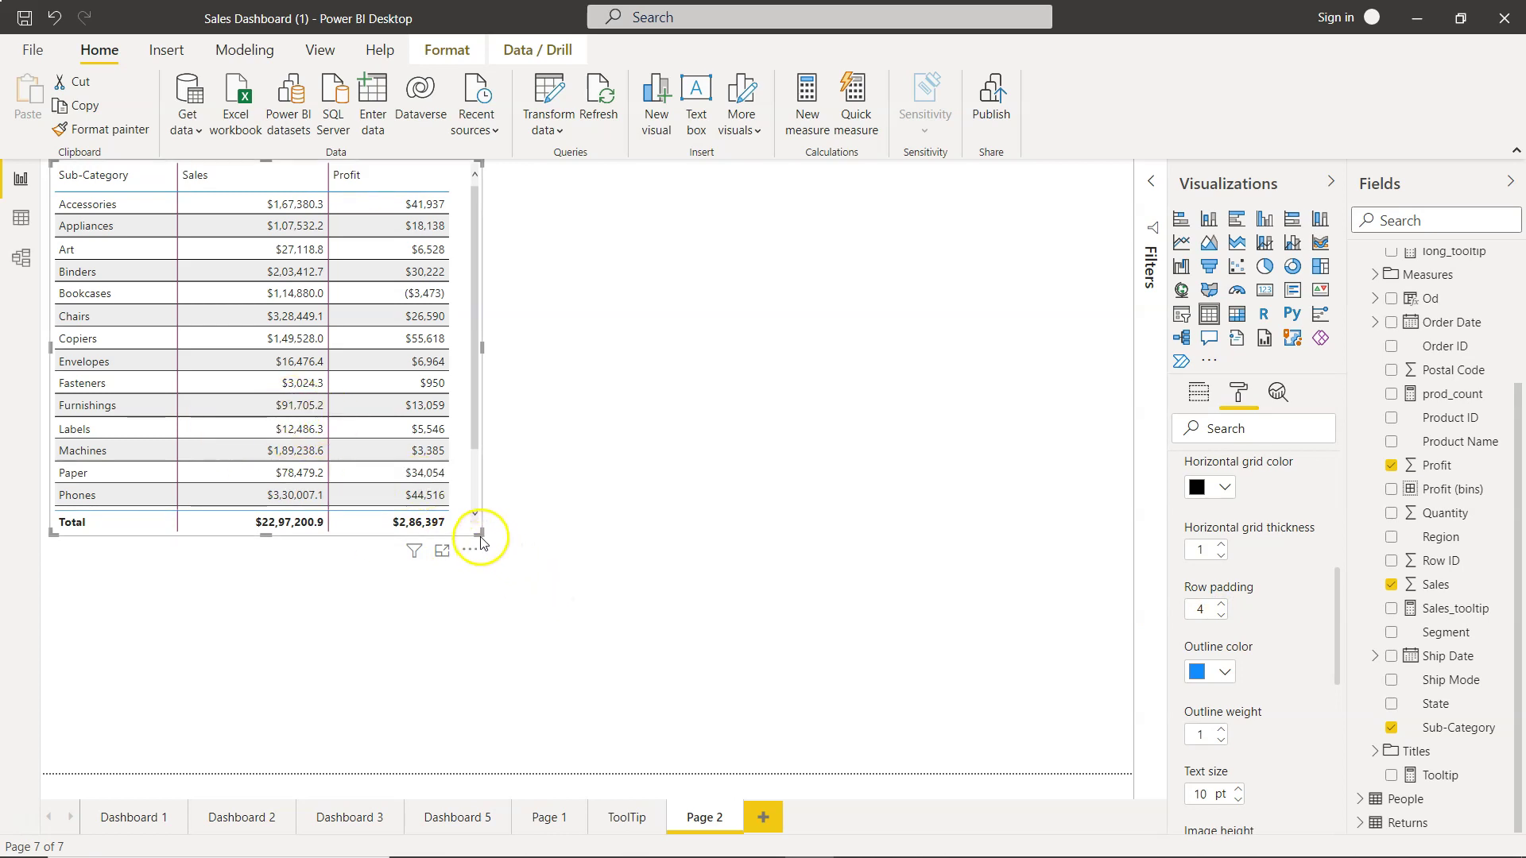
{"action": "left_click_drag", "start_coordinate": [480, 542], "coordinate": [477, 632]}
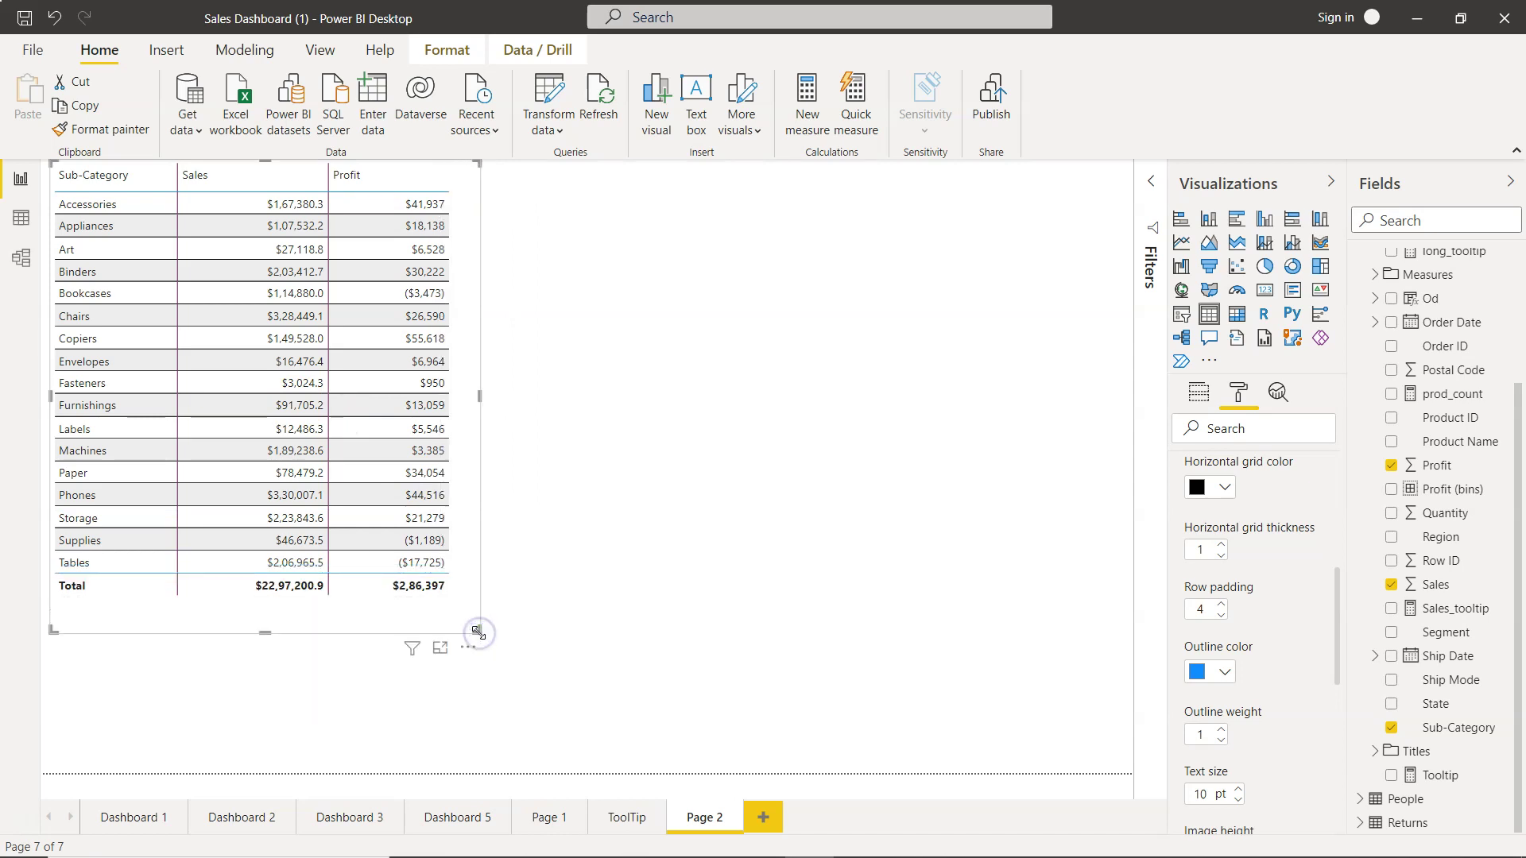
{"action": "left_click", "coordinate": [1220, 604]}
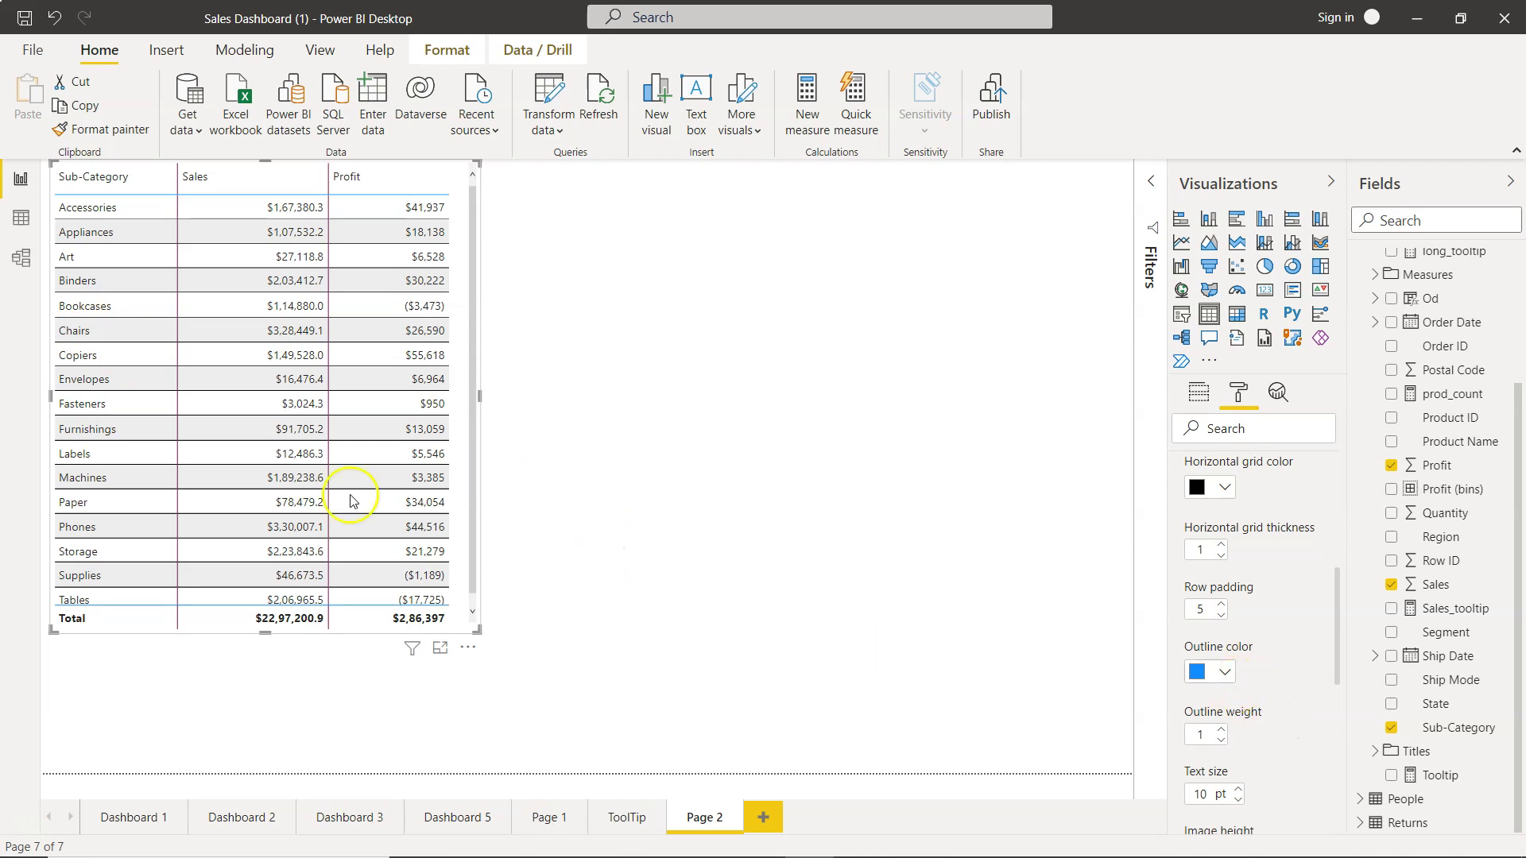
- Give the table a dark blue outline, setting outline weight to 4 then back to 2
{"action": "scroll", "coordinate": [296, 477], "scroll_direction": "down", "scroll_amount": 1}
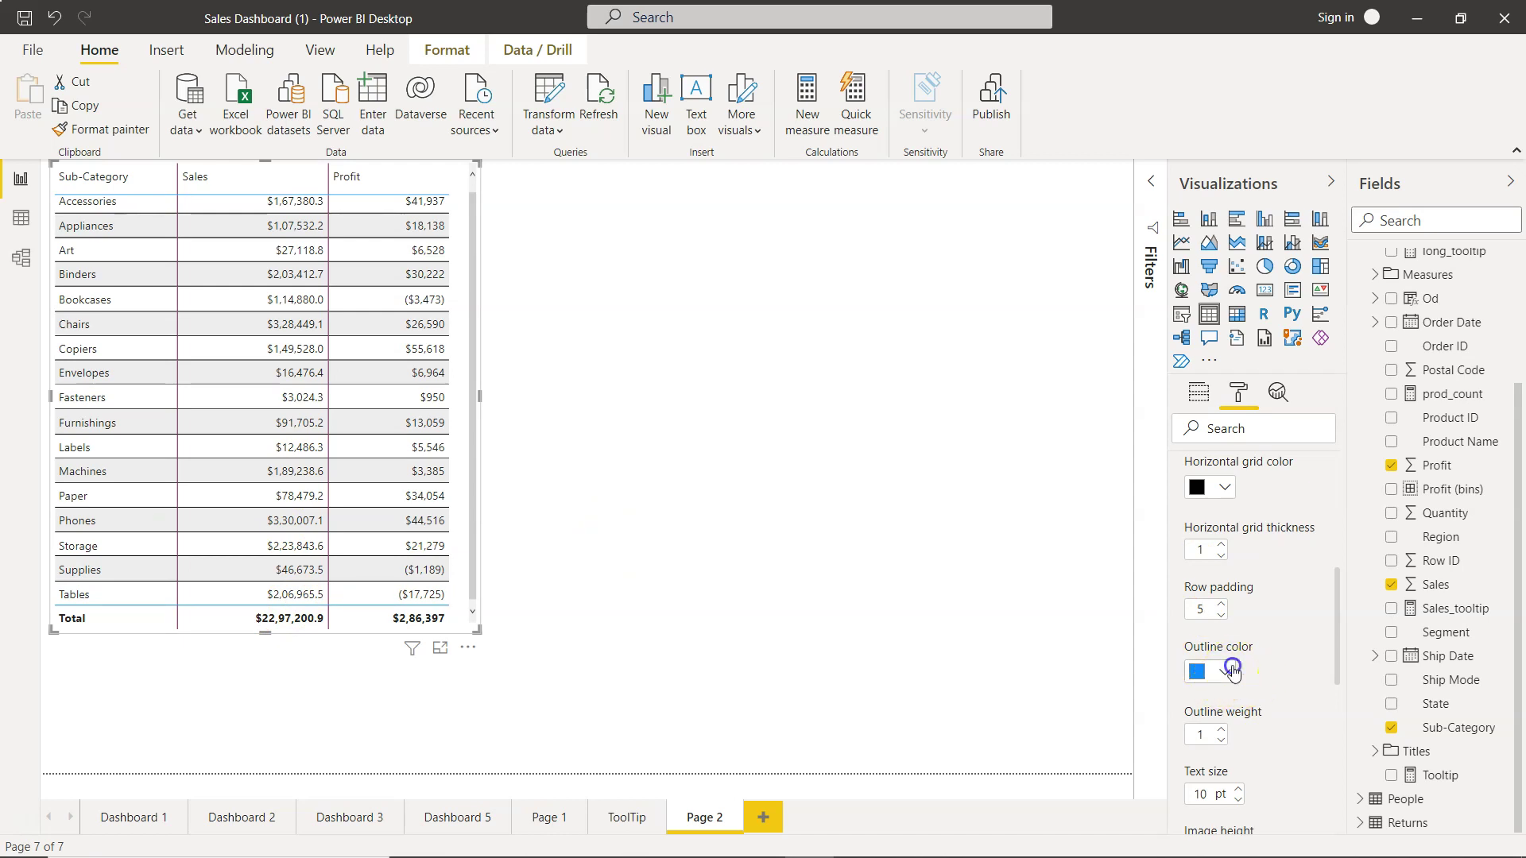
{"action": "left_click", "coordinate": [1224, 672]}
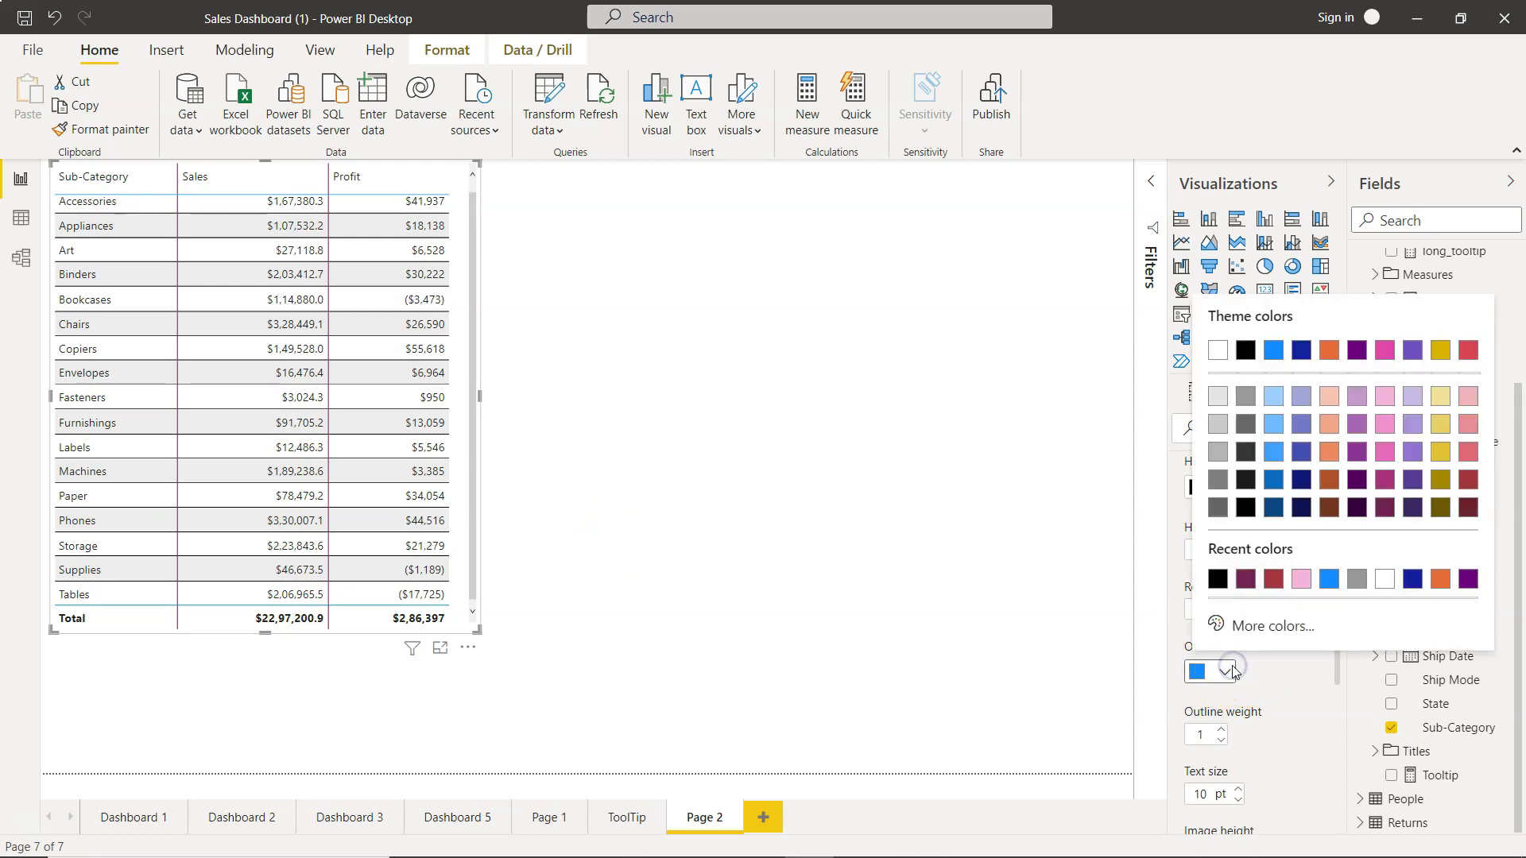
{"action": "left_click", "coordinate": [1274, 509]}
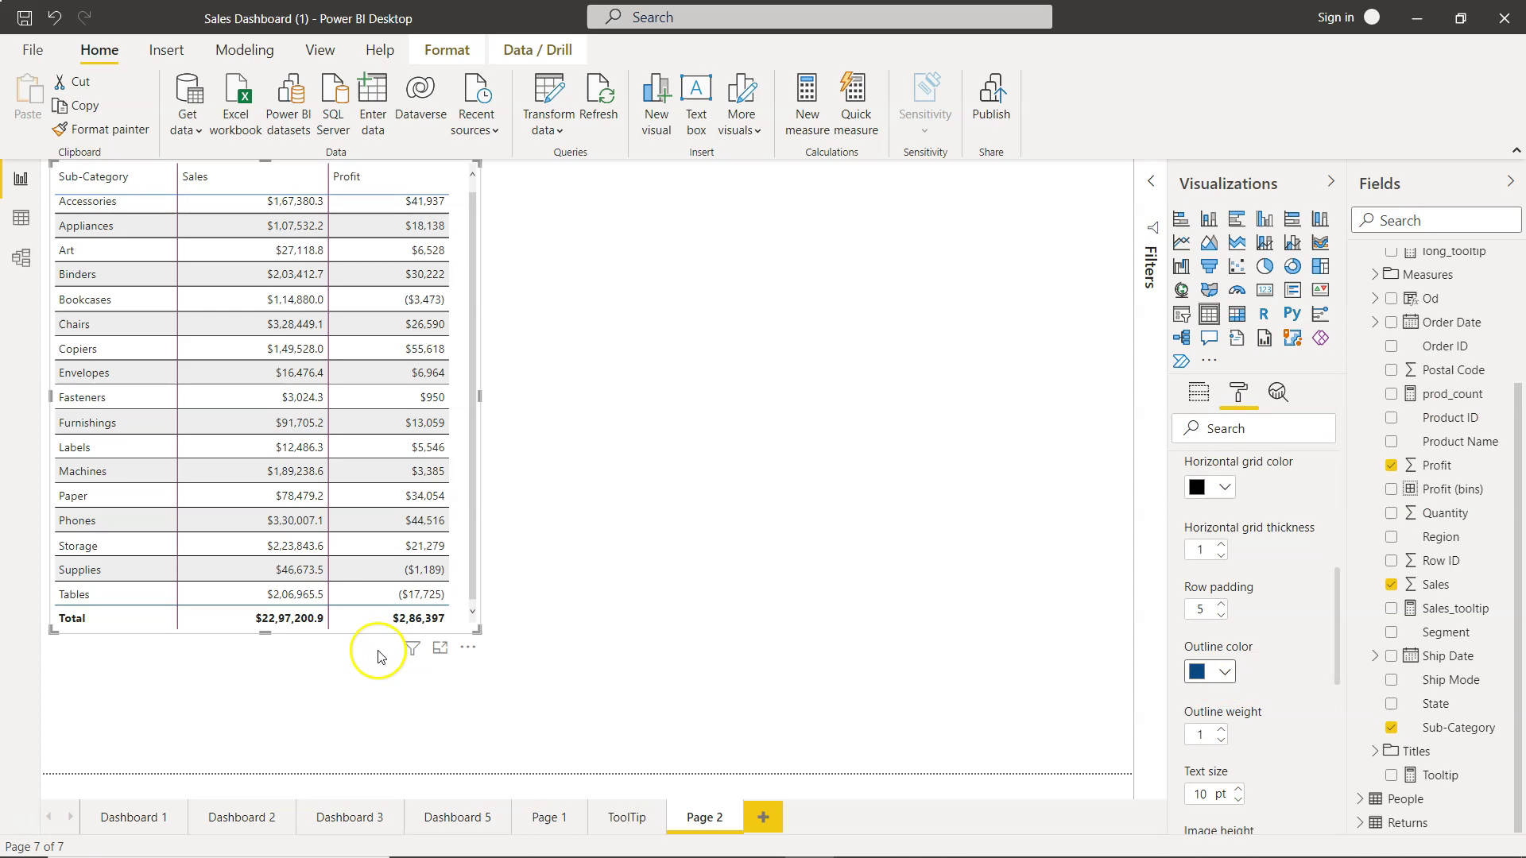
{"action": "left_click", "coordinate": [1222, 731]}
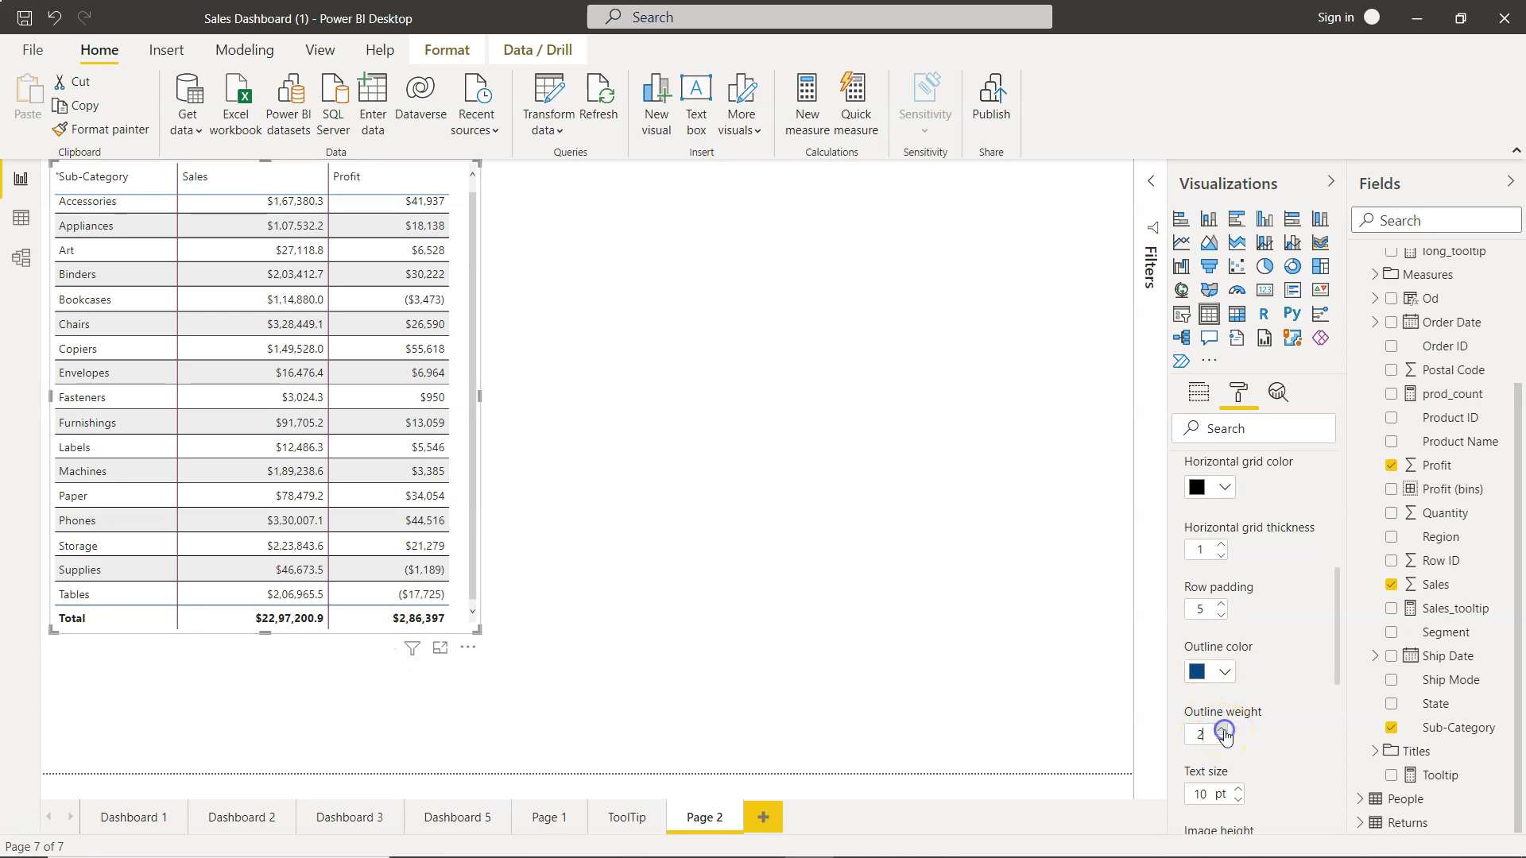
{"action": "left_click", "coordinate": [1221, 731]}
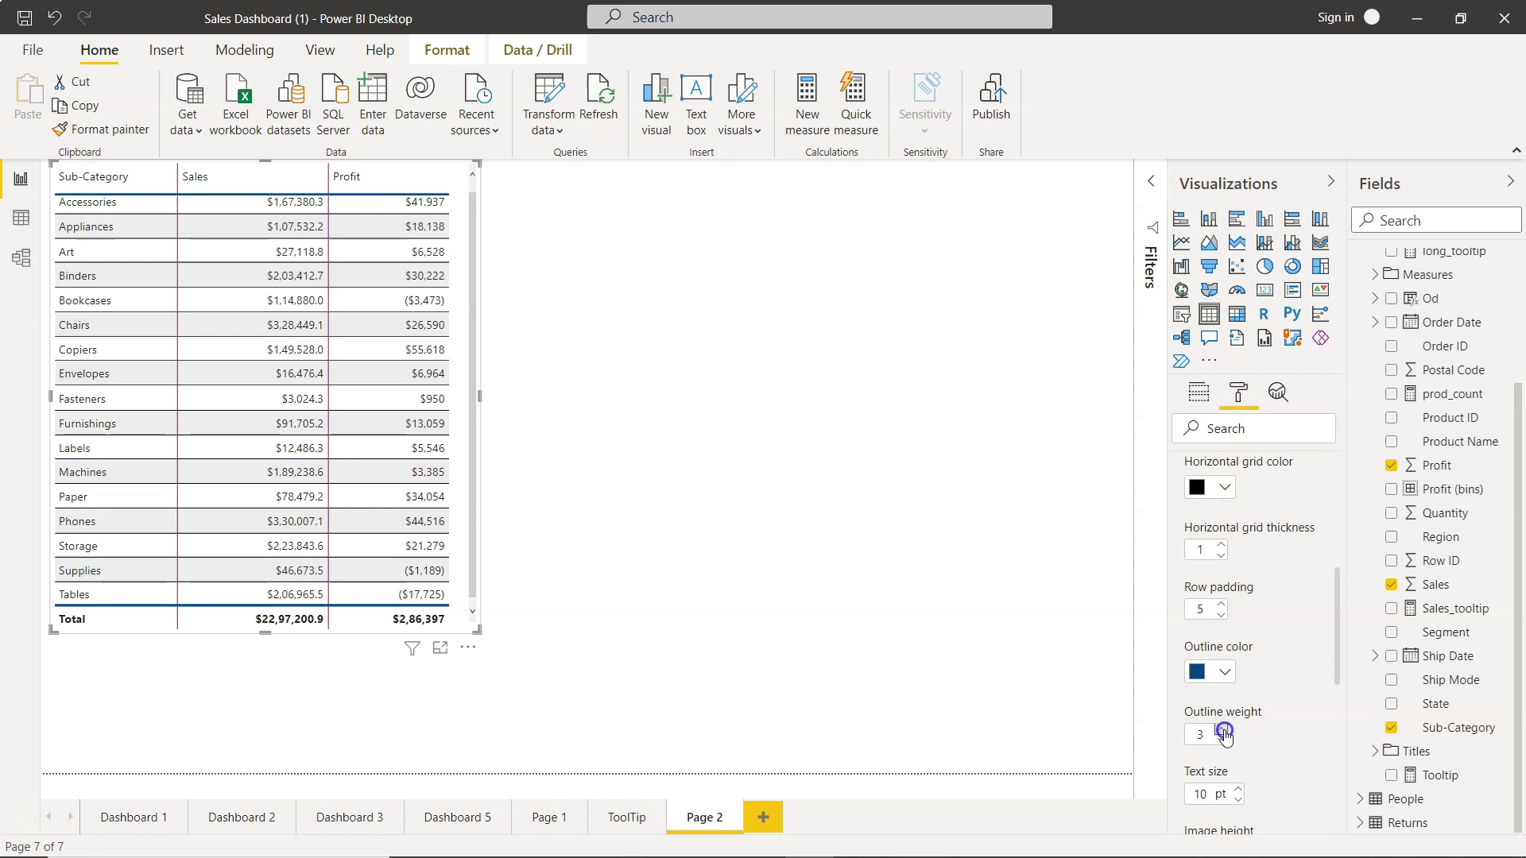
{"action": "left_click", "coordinate": [1222, 731]}
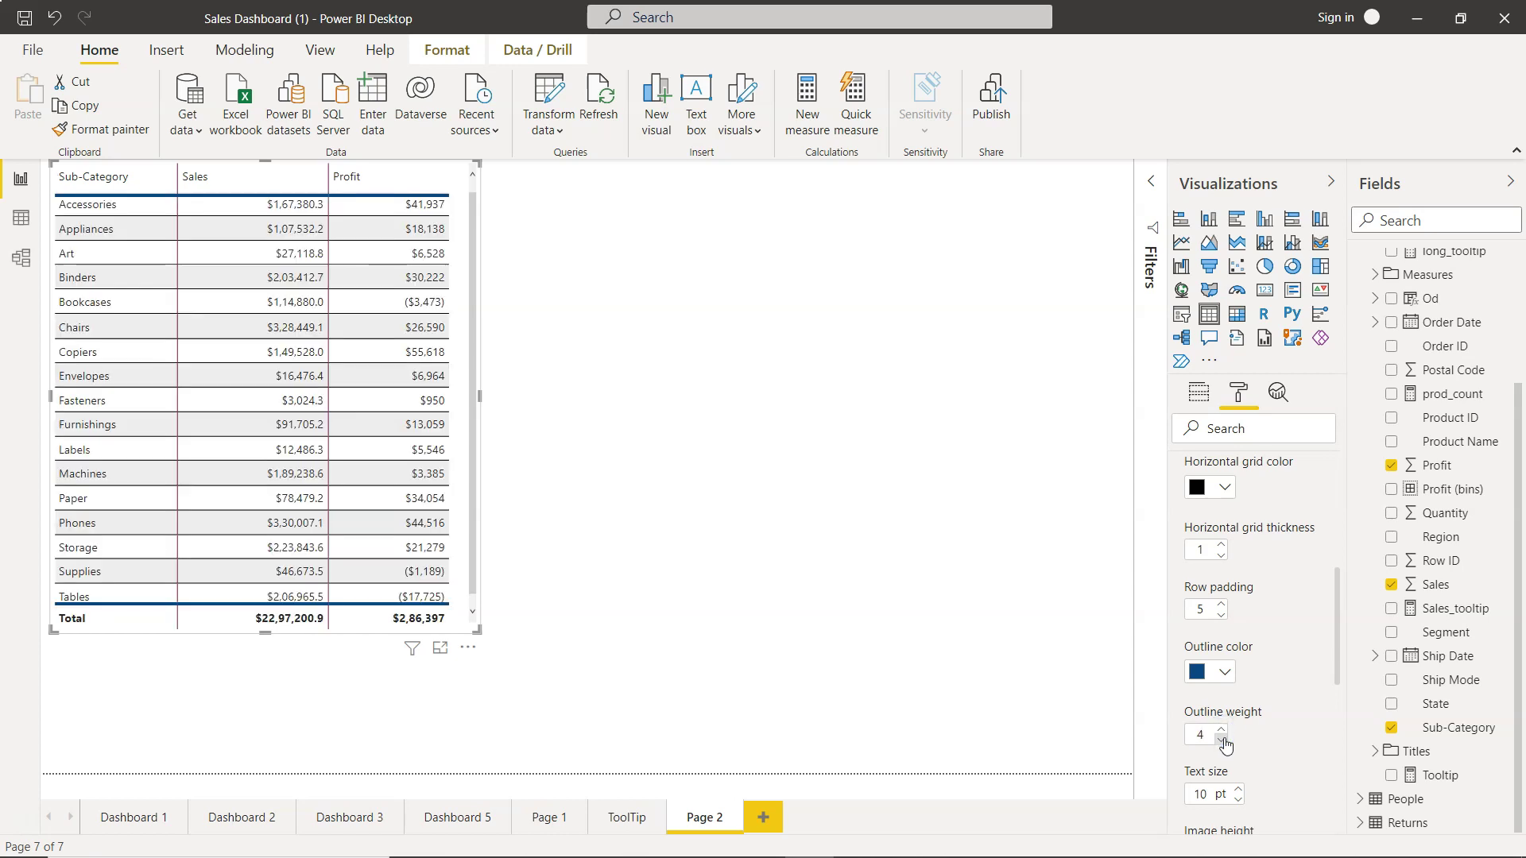
{"action": "left_click", "coordinate": [1222, 739]}
{"action": "left_click", "coordinate": [1221, 740]}
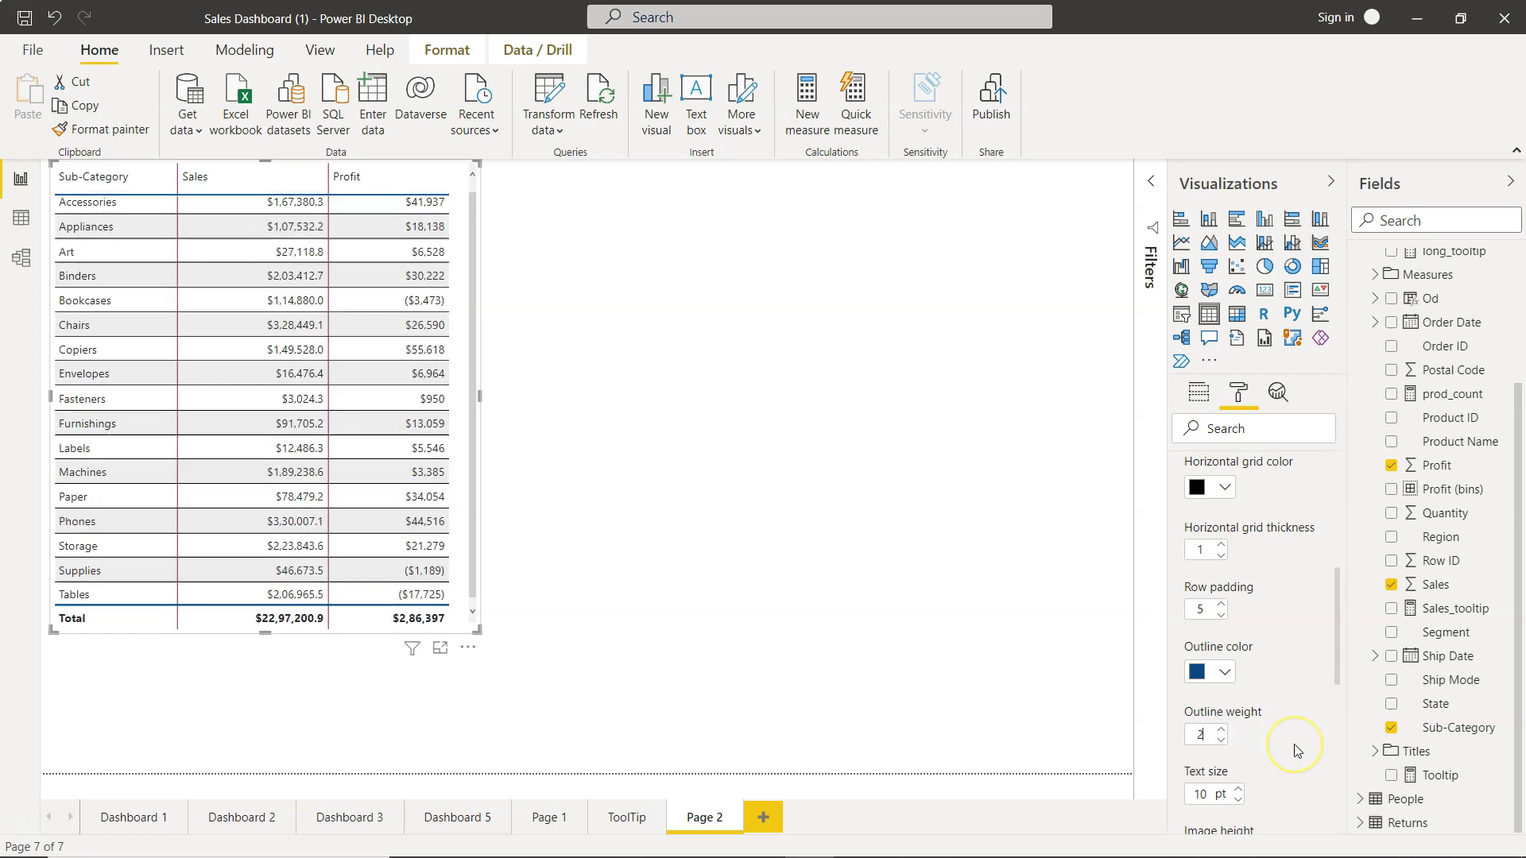
- Increase the table text size step by step to 15 pt and reduce row padding to 3
{"action": "scroll", "coordinate": [1294, 744], "scroll_direction": "down", "scroll_amount": 3}
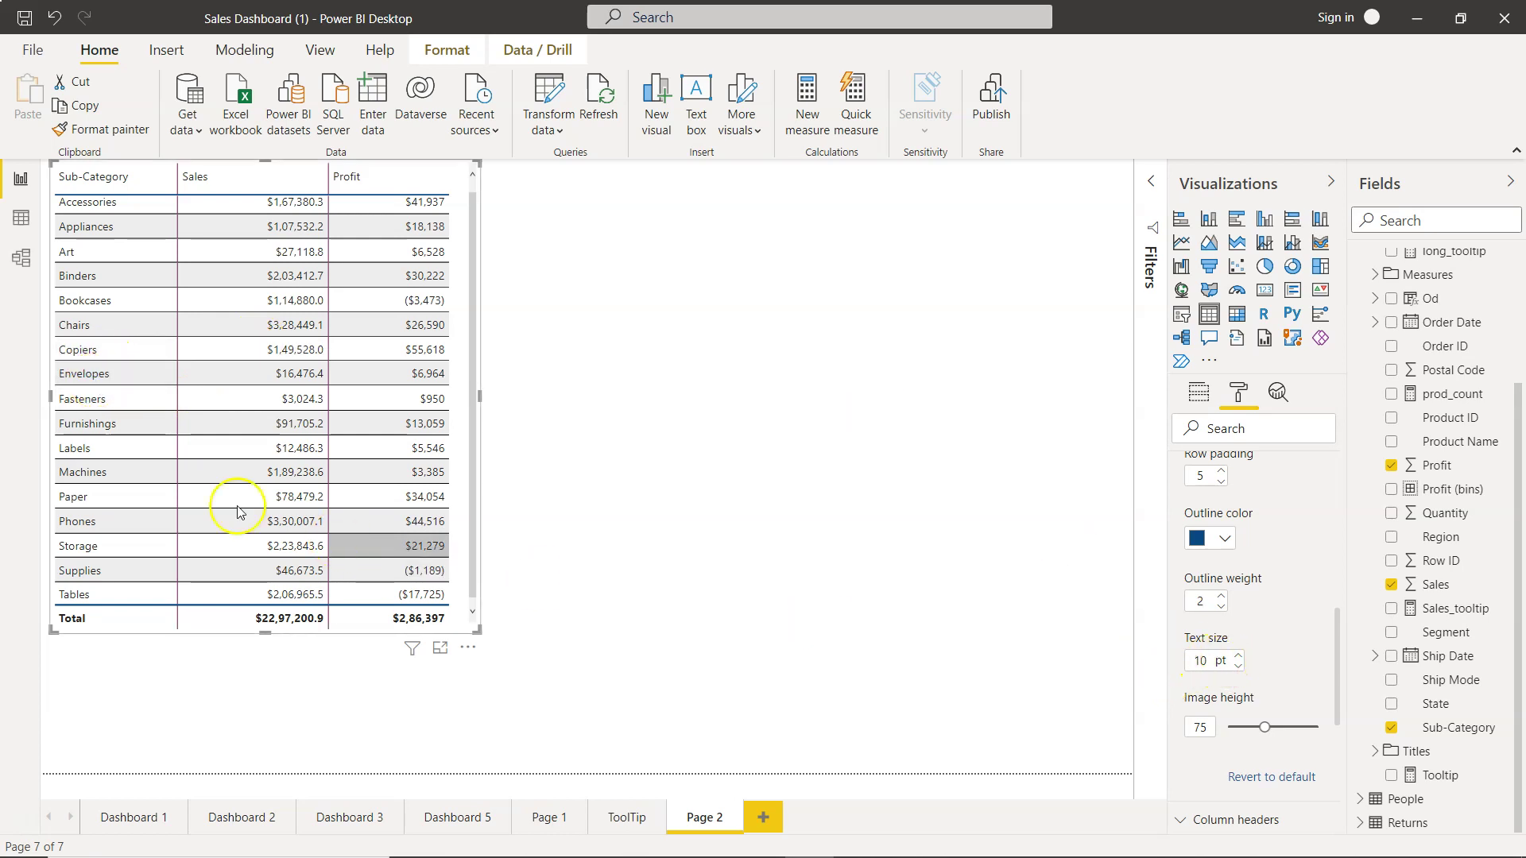
{"action": "left_click", "coordinate": [1239, 657]}
{"action": "left_click", "coordinate": [1239, 657]}
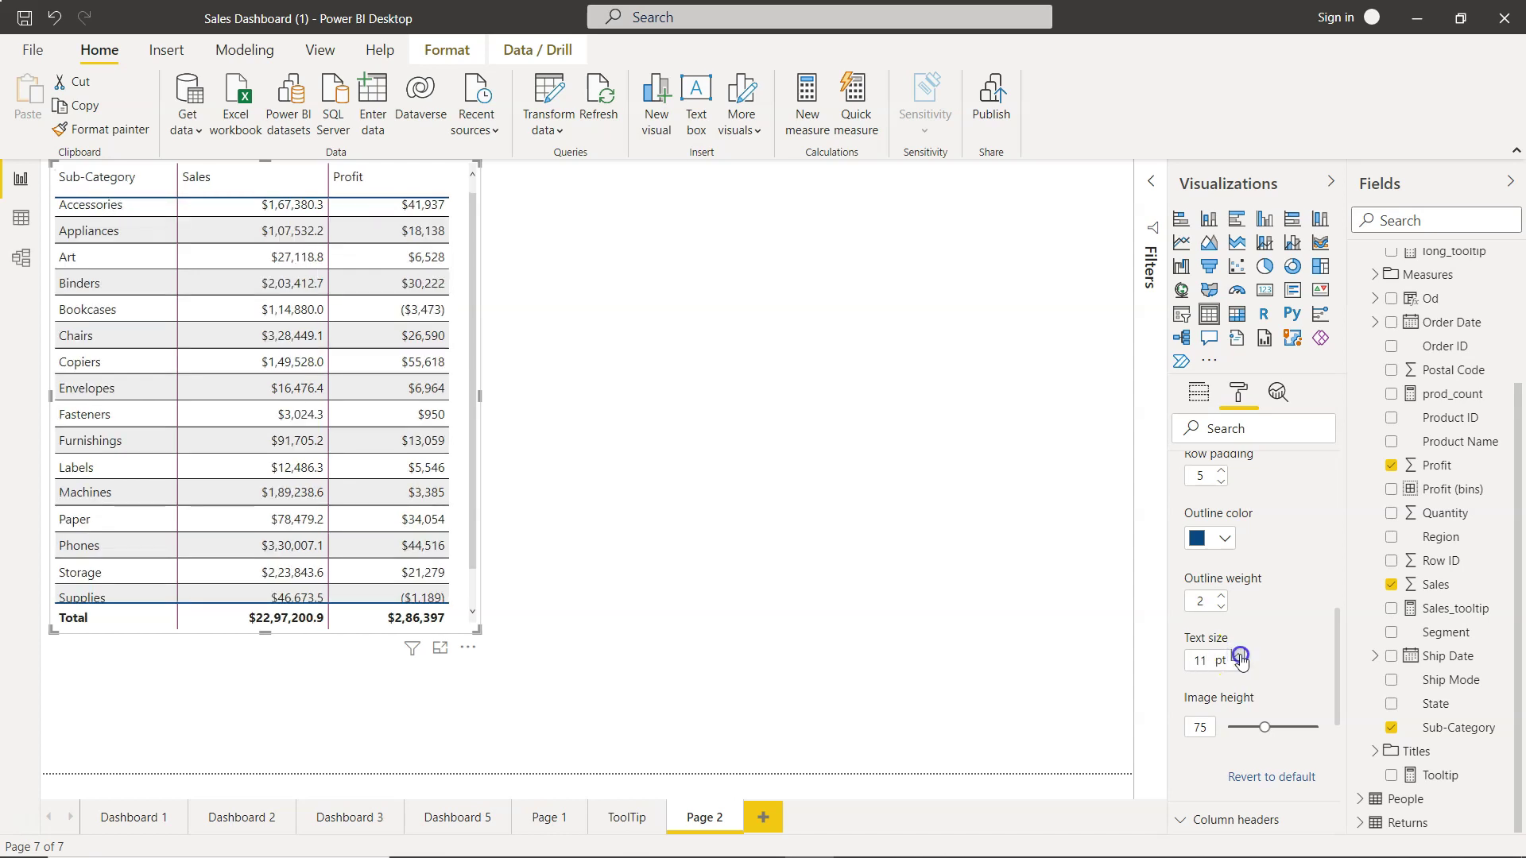
{"action": "left_click", "coordinate": [1239, 656]}
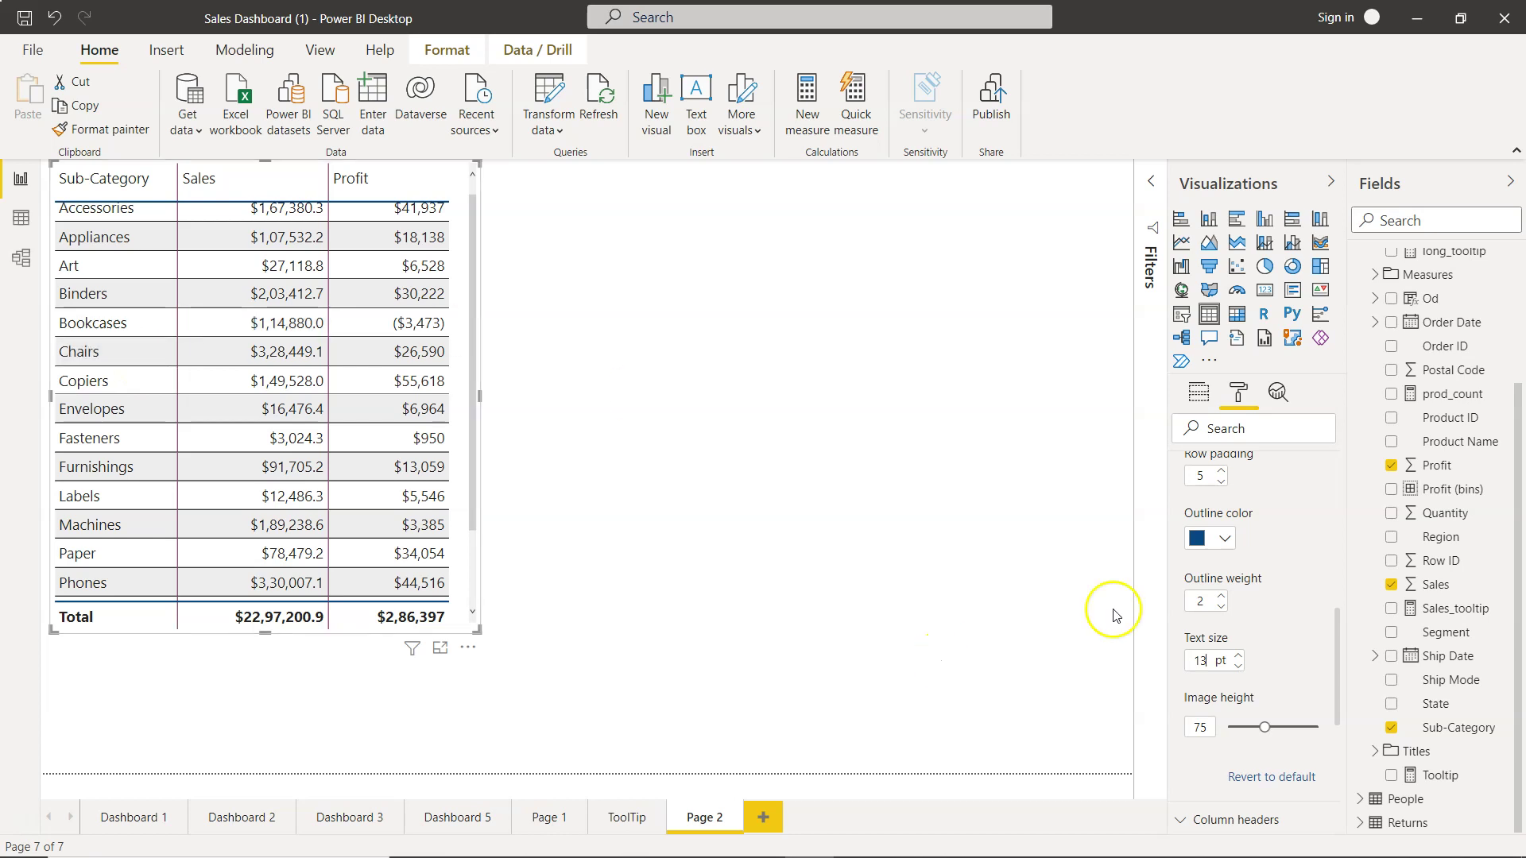
{"action": "scroll", "coordinate": [1212, 528], "scroll_direction": "up", "scroll_amount": 1}
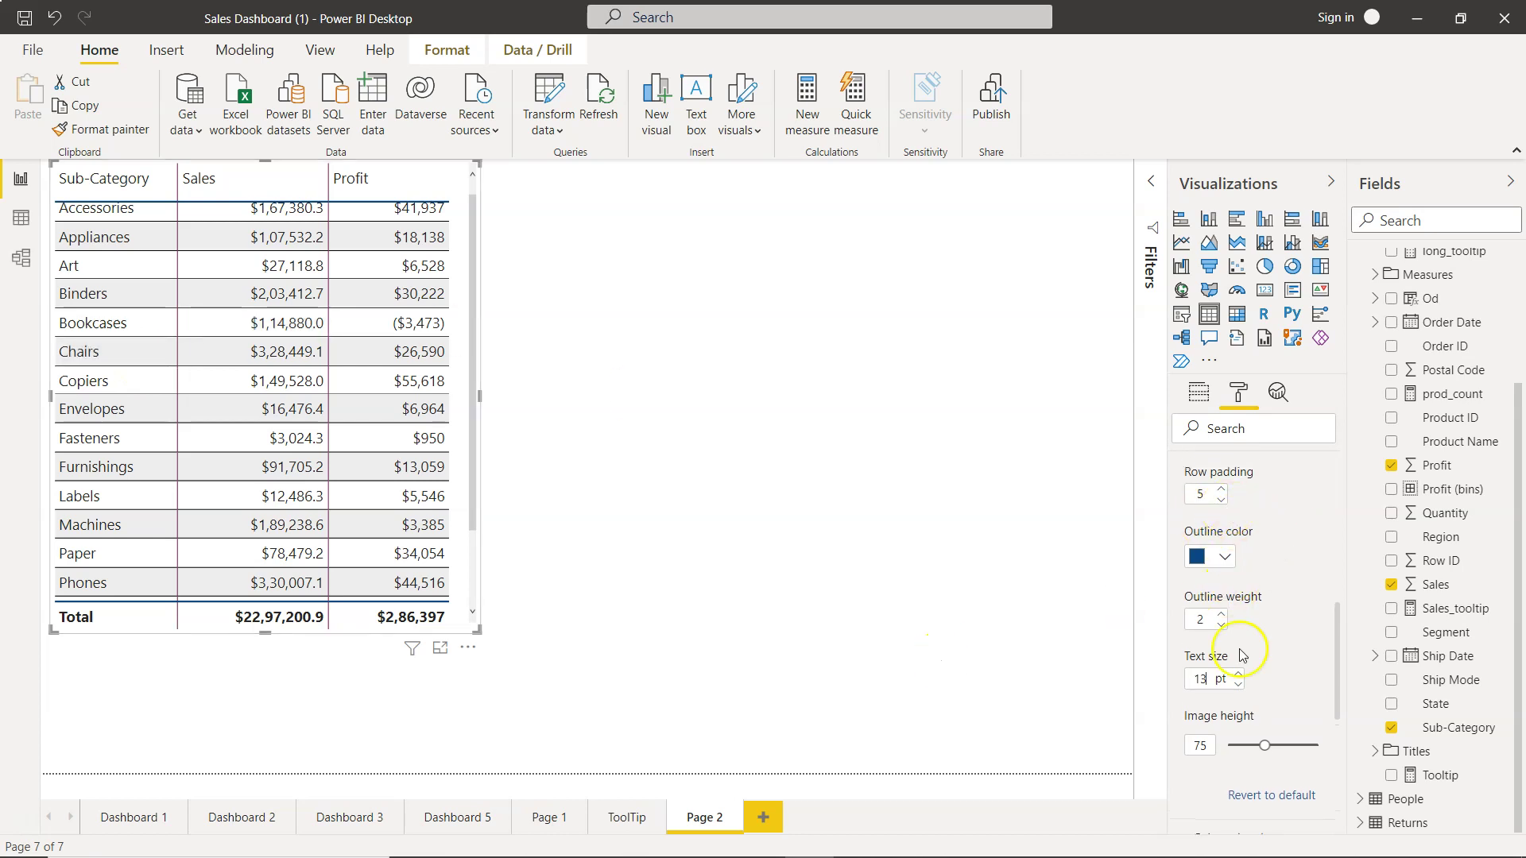
{"action": "left_click", "coordinate": [1238, 674]}
{"action": "left_click", "coordinate": [1236, 675]}
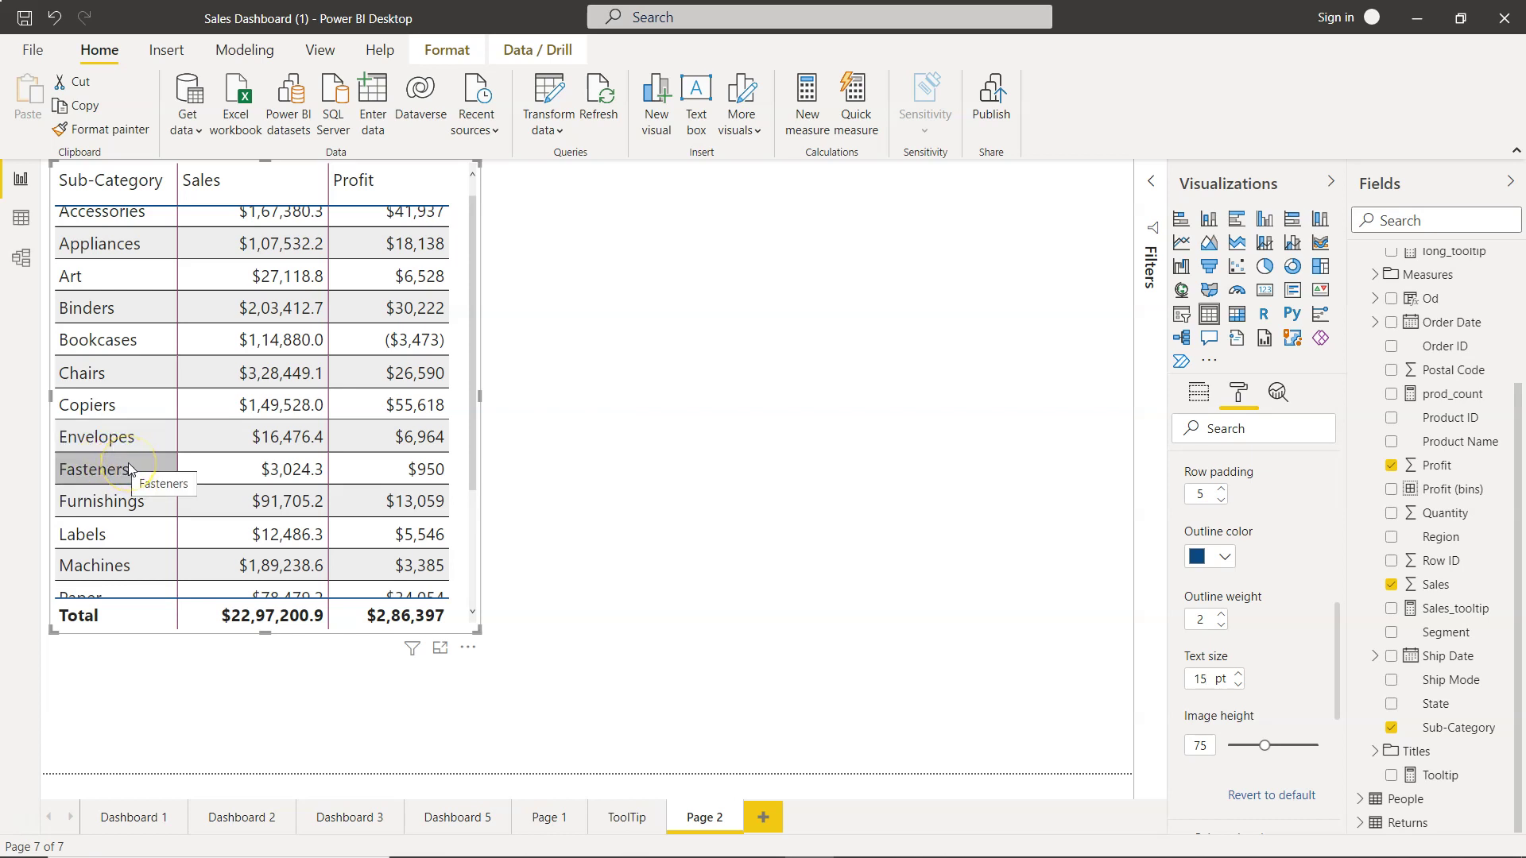
{"action": "left_click", "coordinate": [1221, 499]}
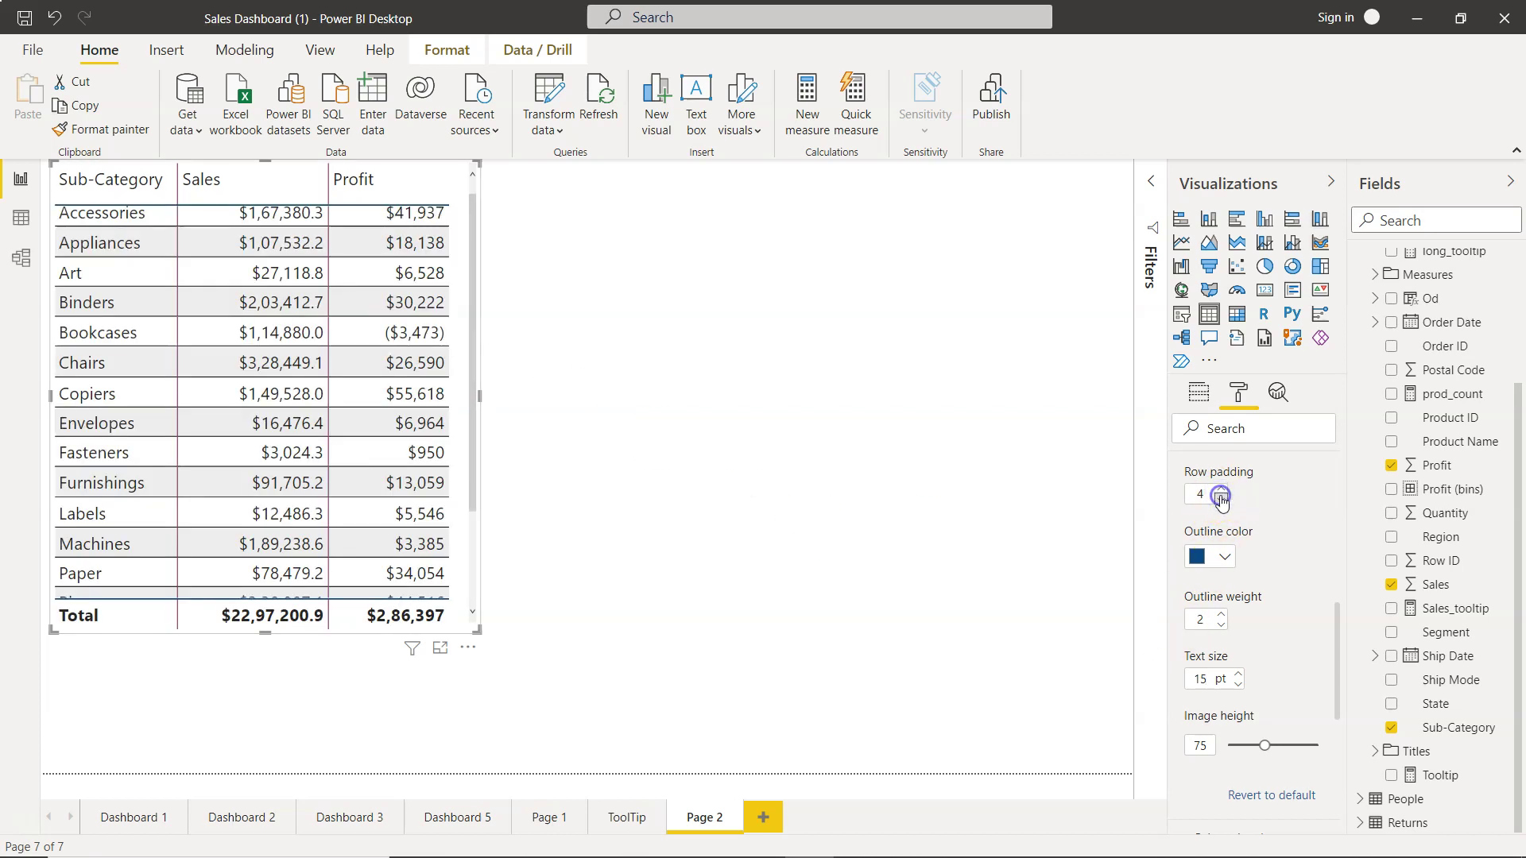
{"action": "left_click", "coordinate": [1221, 499]}
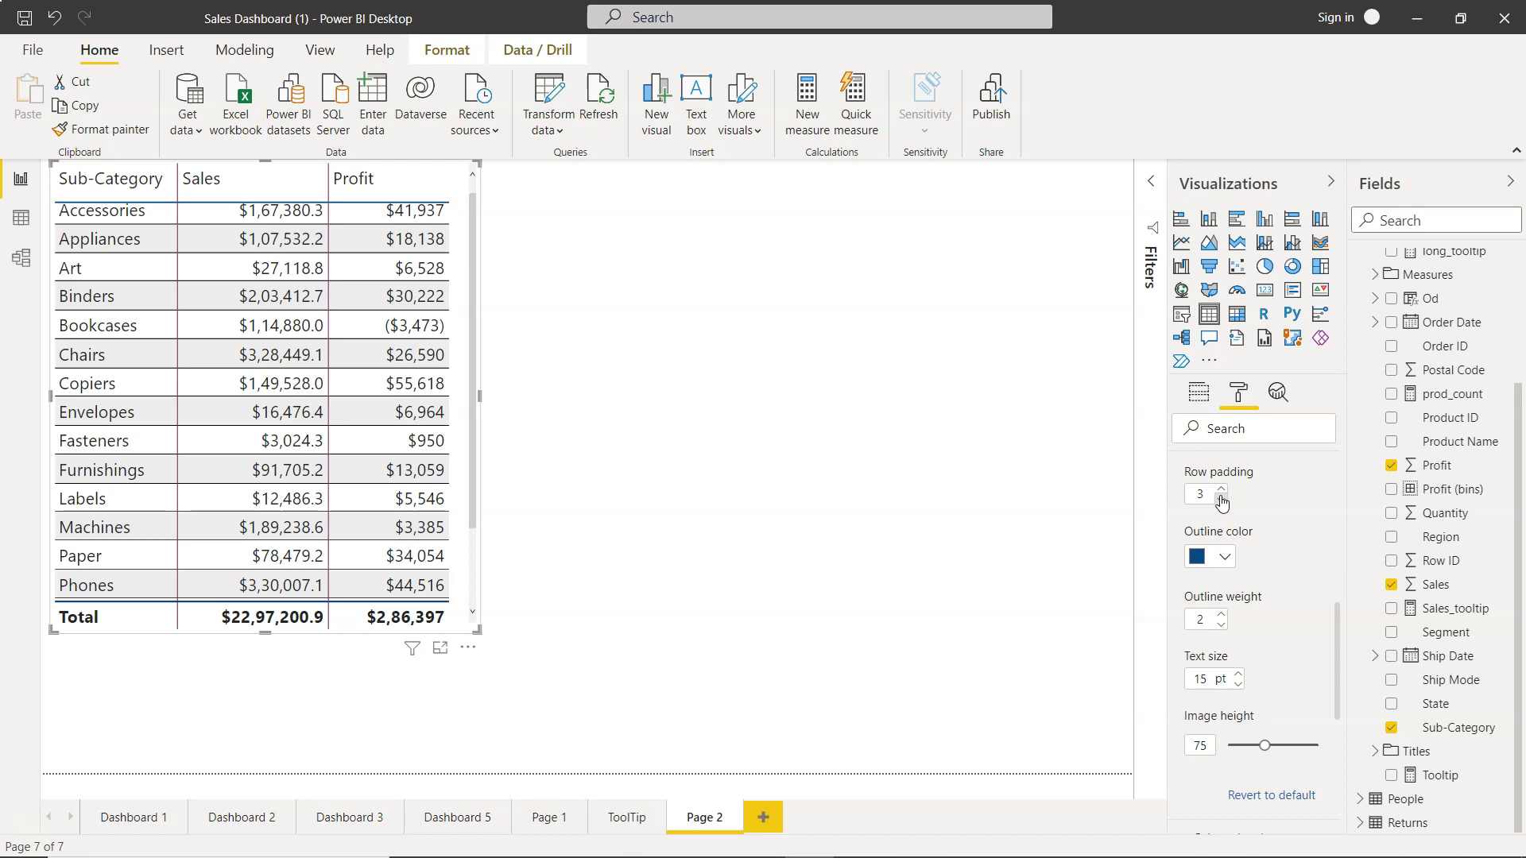
- Revert the Grid formatting to default, returning the table to small text with all rows through Tables
{"action": "scroll", "coordinate": [1222, 502], "scroll_direction": "up", "scroll_amount": 5}
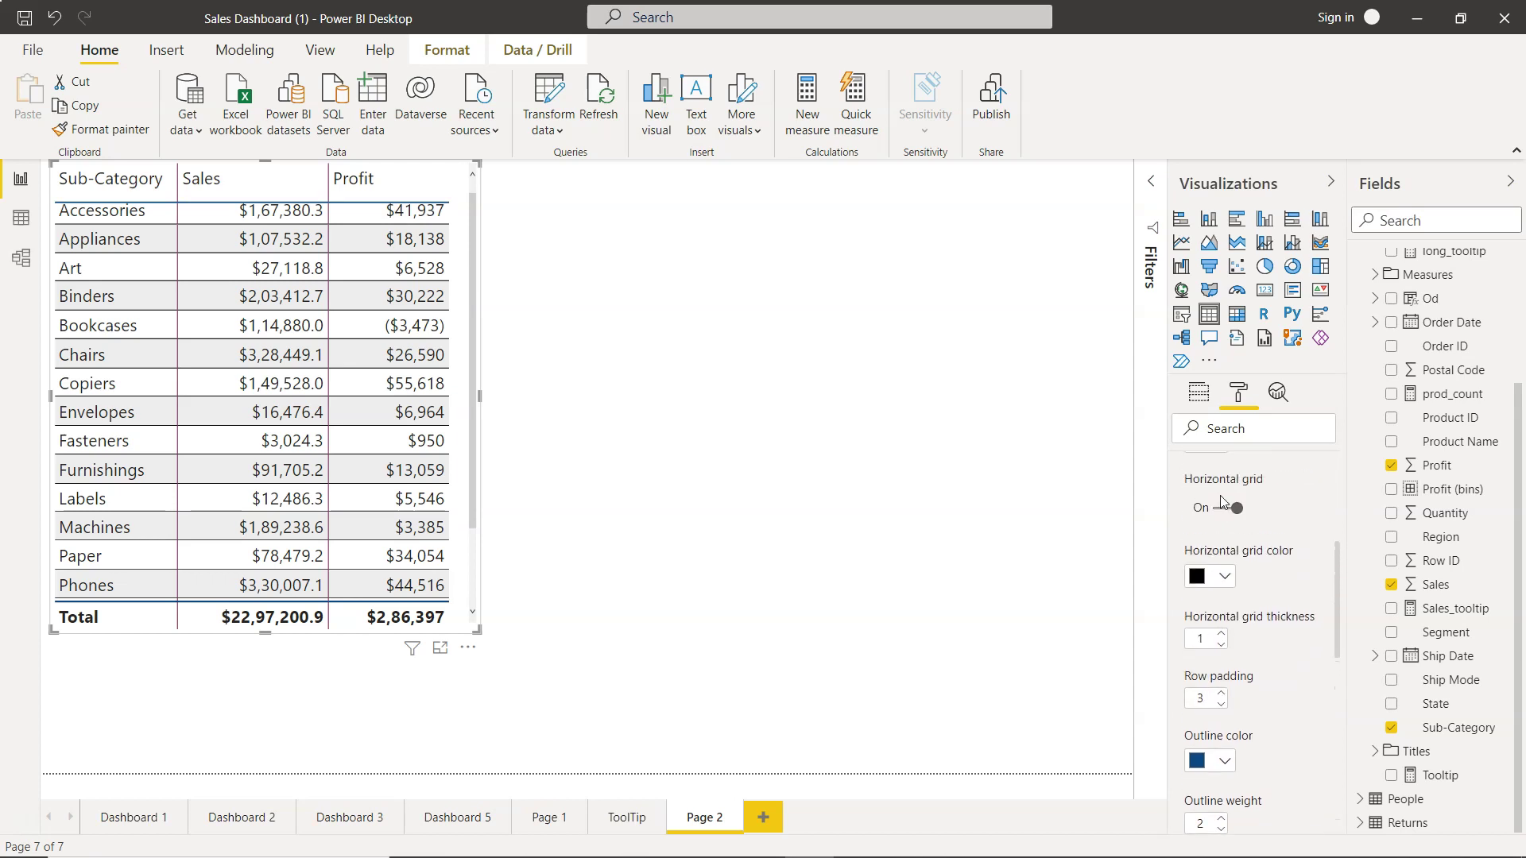
{"action": "scroll", "coordinate": [1222, 503], "scroll_direction": "up", "scroll_amount": 3}
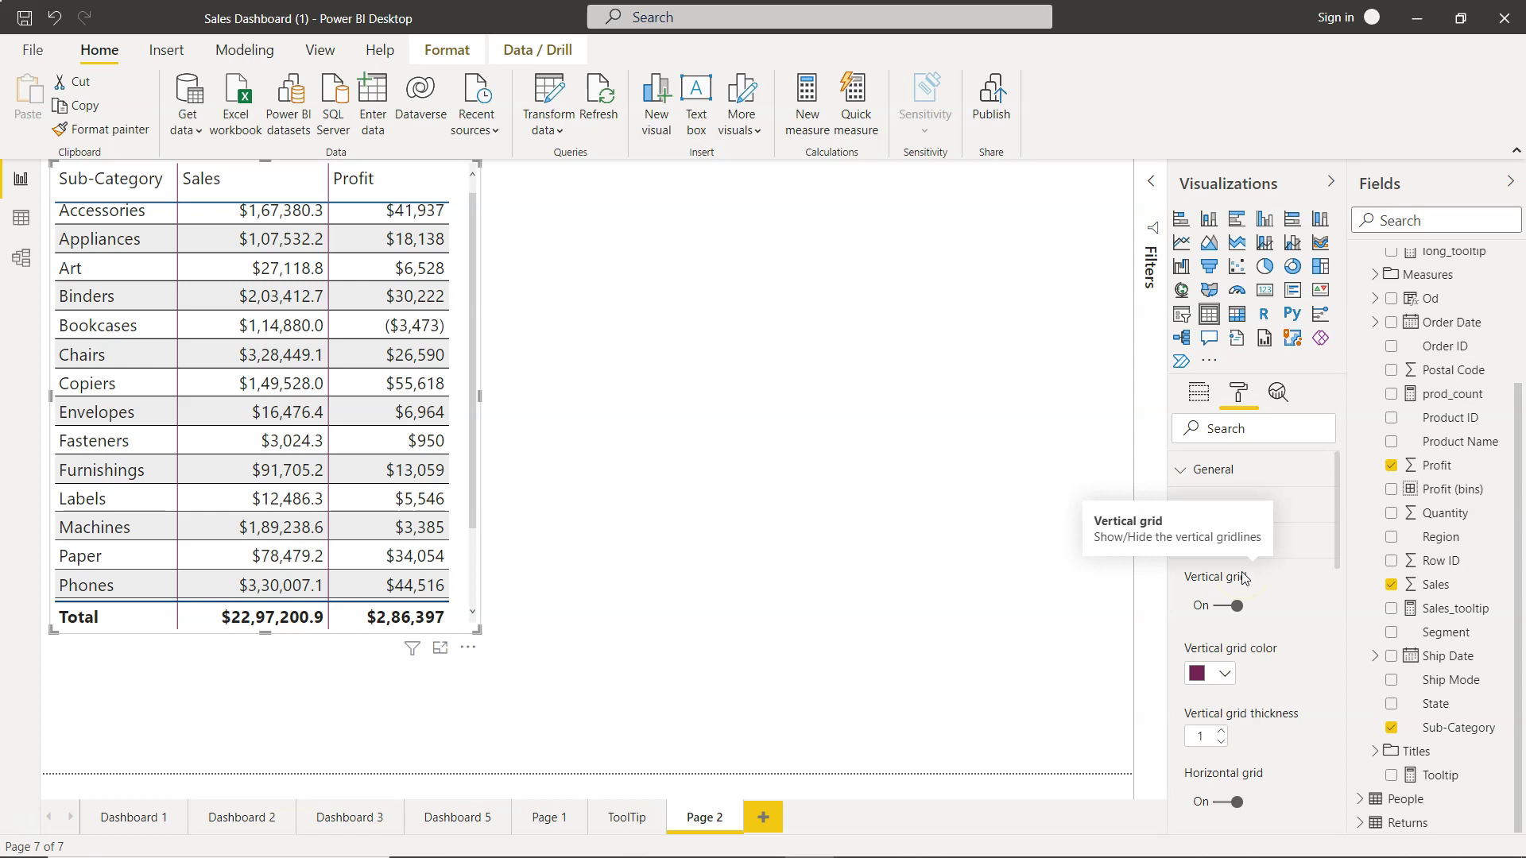
{"action": "left_click", "coordinate": [1249, 626]}
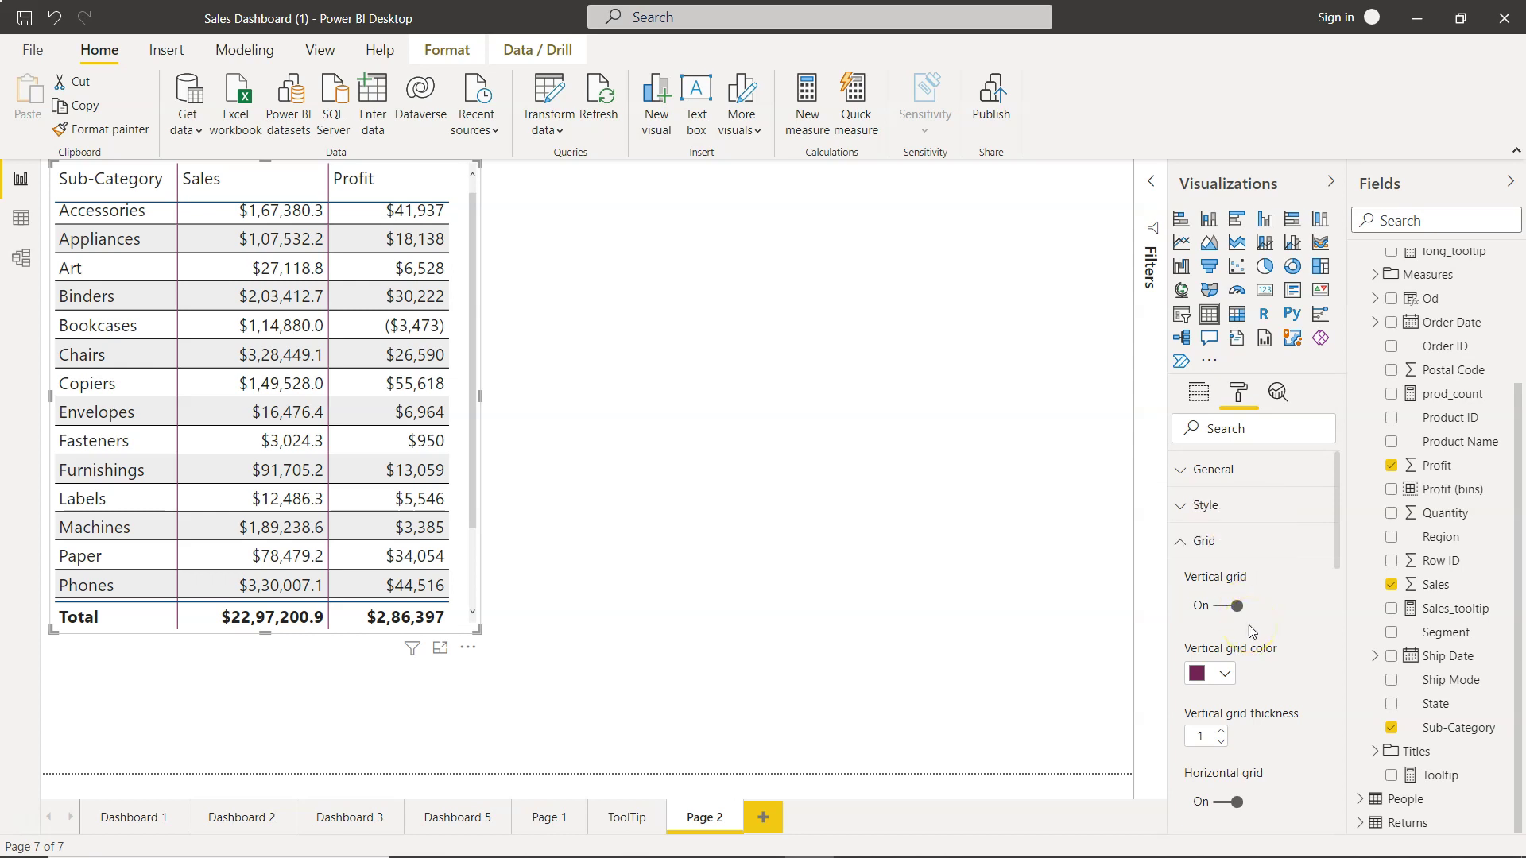
{"action": "scroll", "coordinate": [1249, 630], "scroll_direction": "down", "scroll_amount": 10}
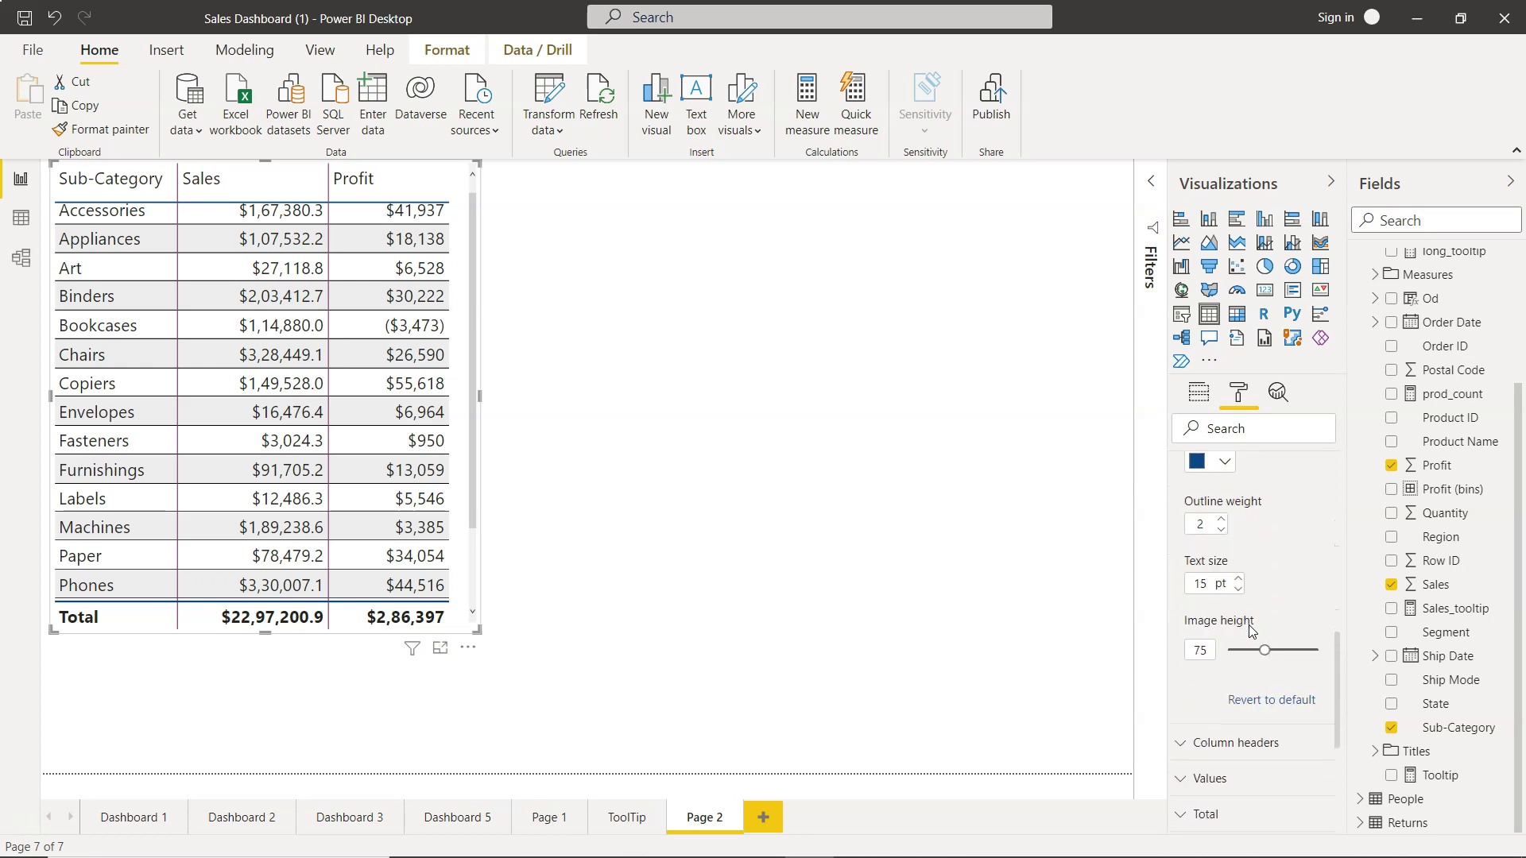
{"action": "scroll", "coordinate": [1249, 630], "scroll_direction": "down", "scroll_amount": 1}
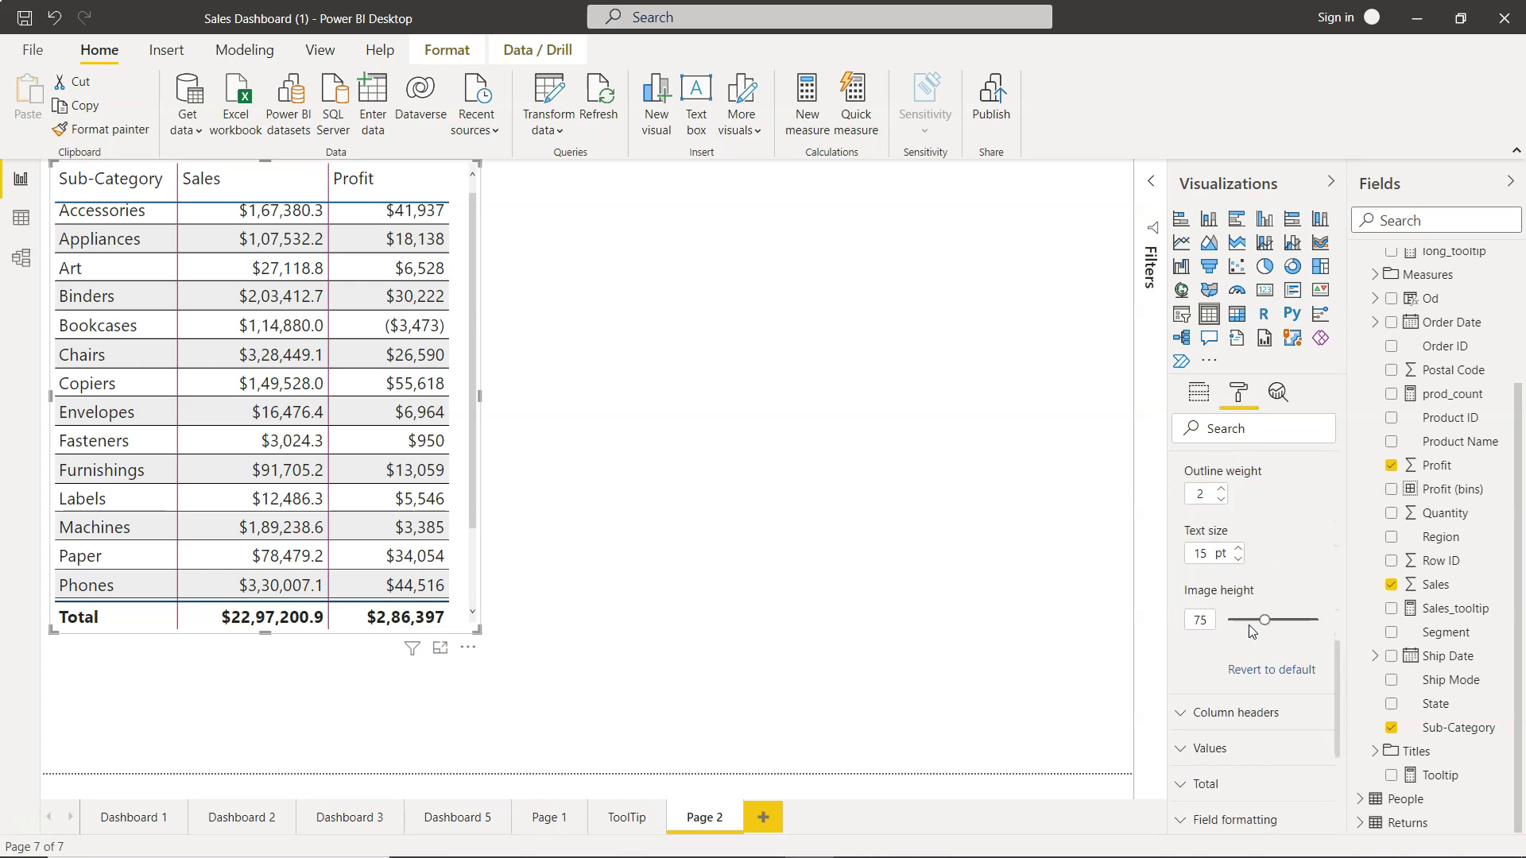
{"action": "left_click", "coordinate": [1269, 677]}
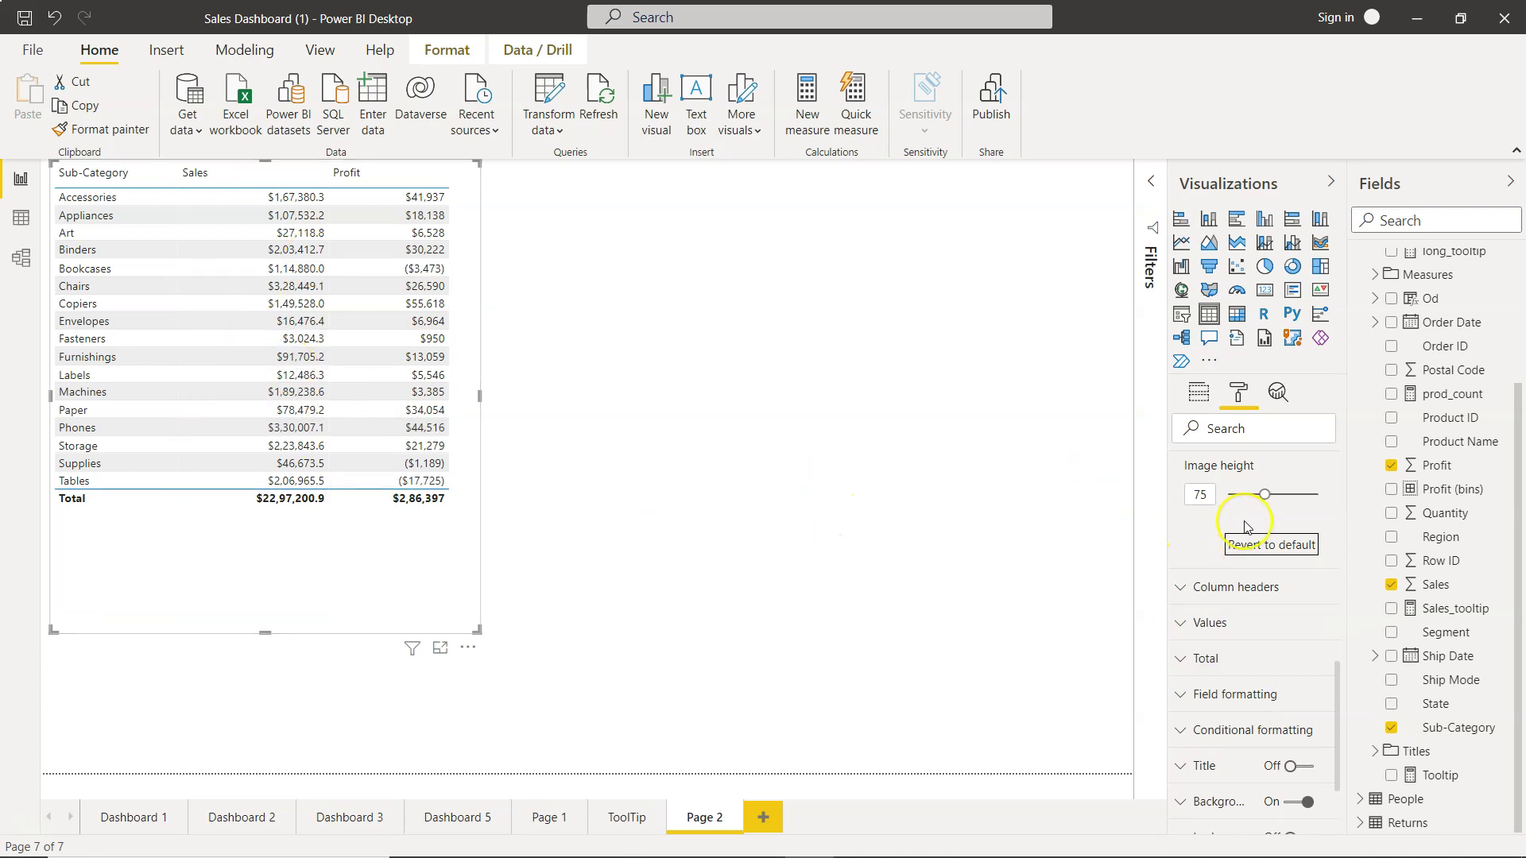
{"action": "scroll", "coordinate": [1245, 529], "scroll_direction": "up", "scroll_amount": 3}
{"action": "scroll", "coordinate": [1245, 529], "scroll_direction": "up", "scroll_amount": 5}
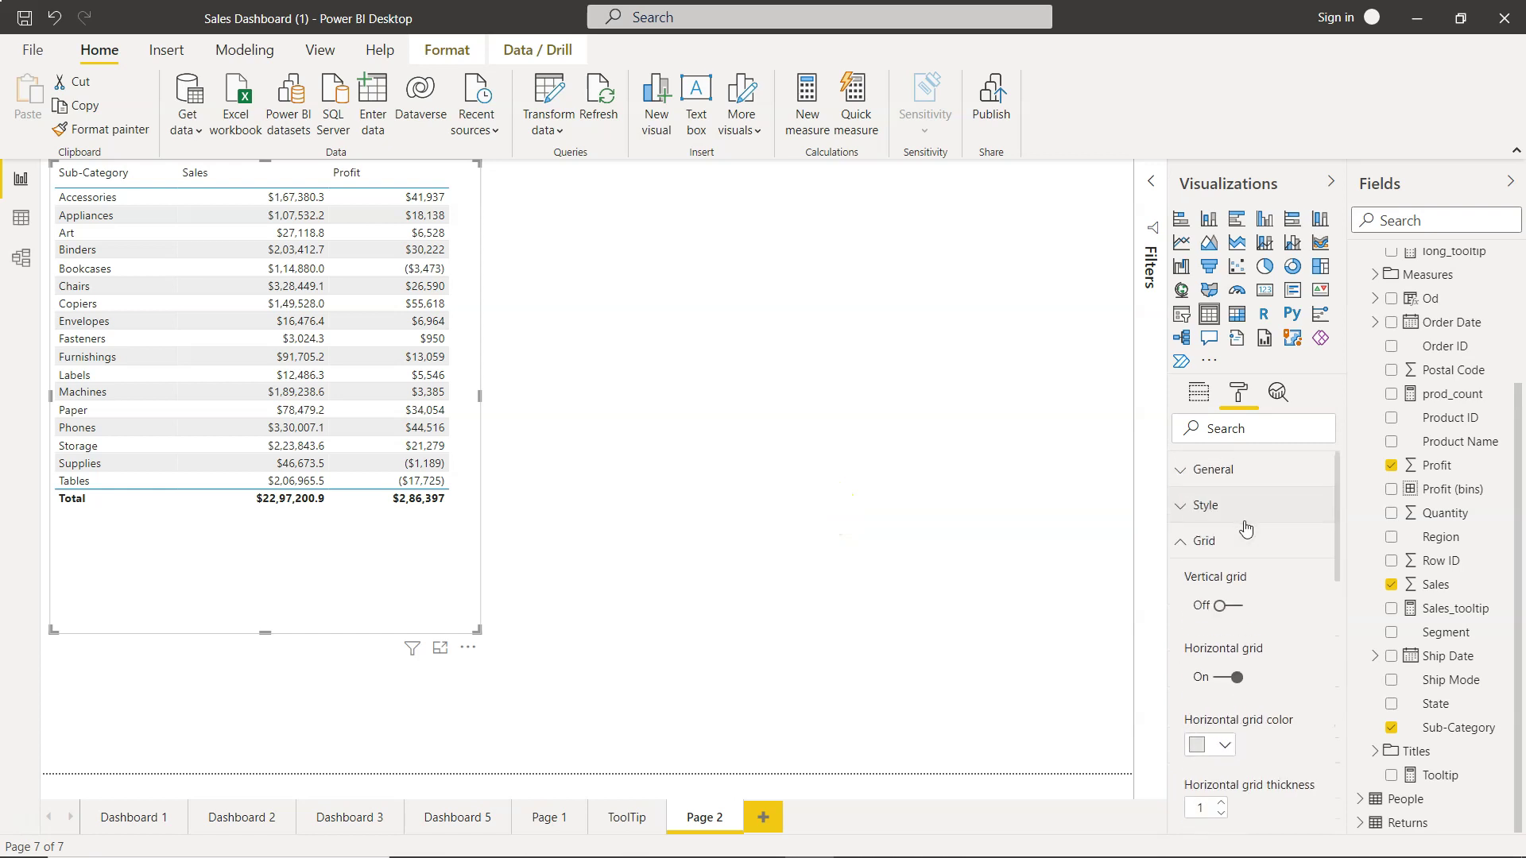
{"action": "left_click", "coordinate": [1241, 566]}
{"action": "left_click", "coordinate": [1177, 550]}
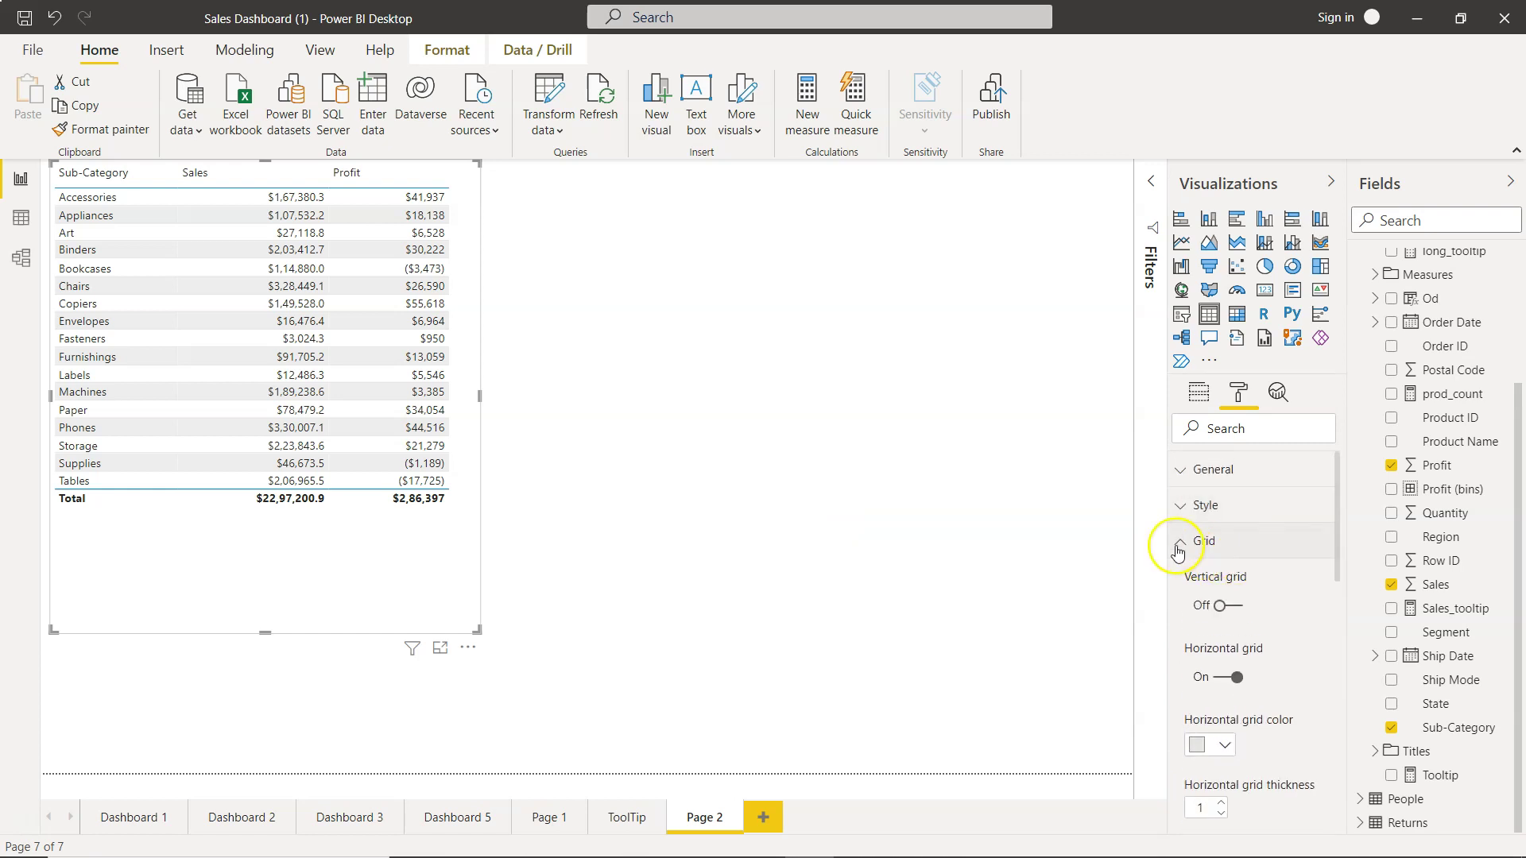